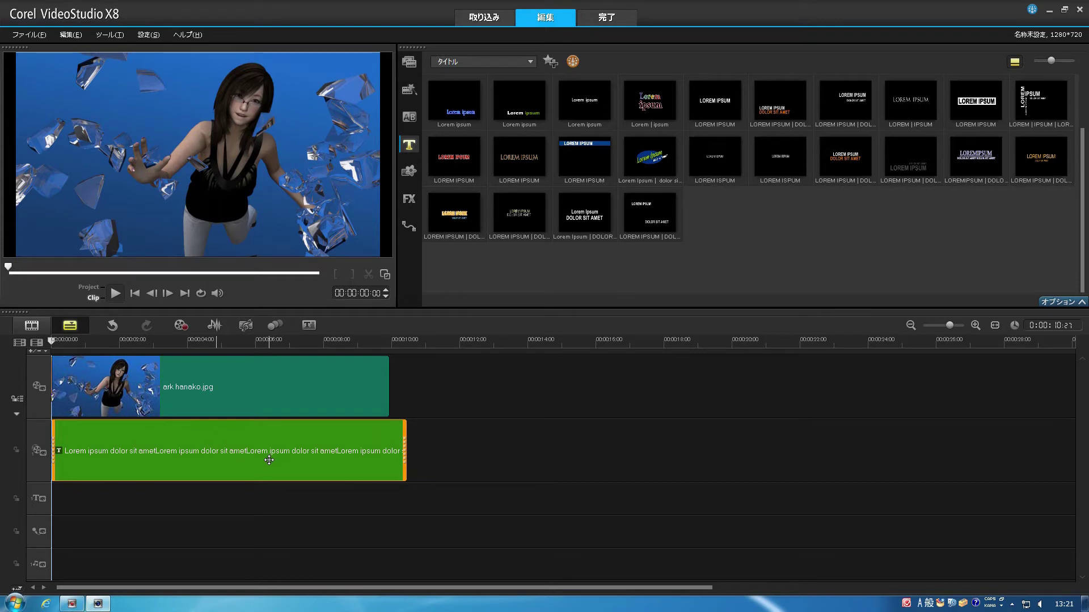
- Stretch the title clip on the overlay track to about 12:25 and check its scrolling text over the photo
drag(230, 351, 256, 359)
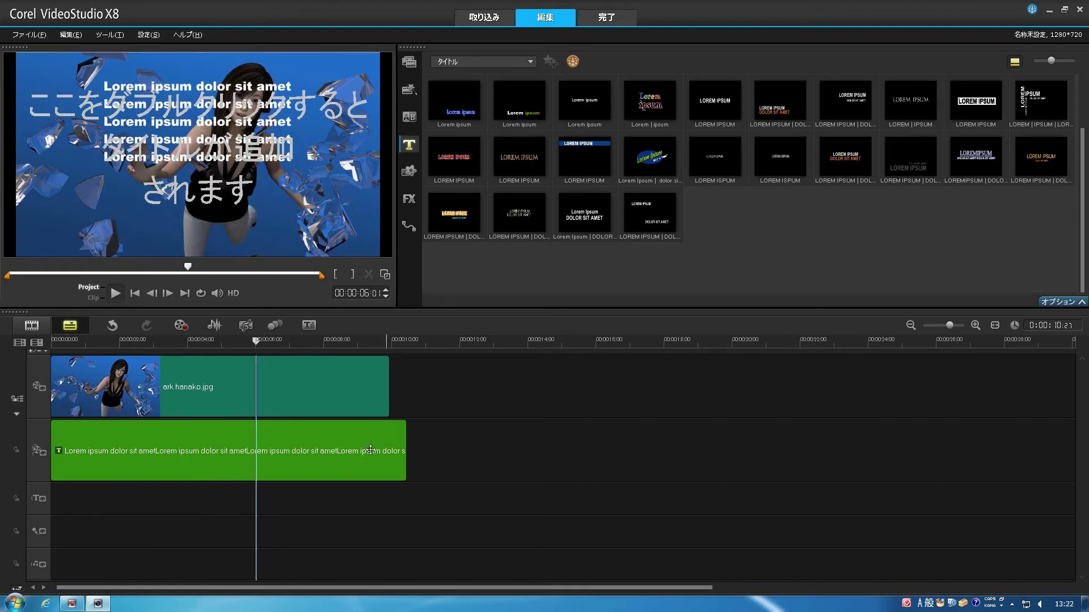
click(340, 457)
drag(407, 451, 473, 451)
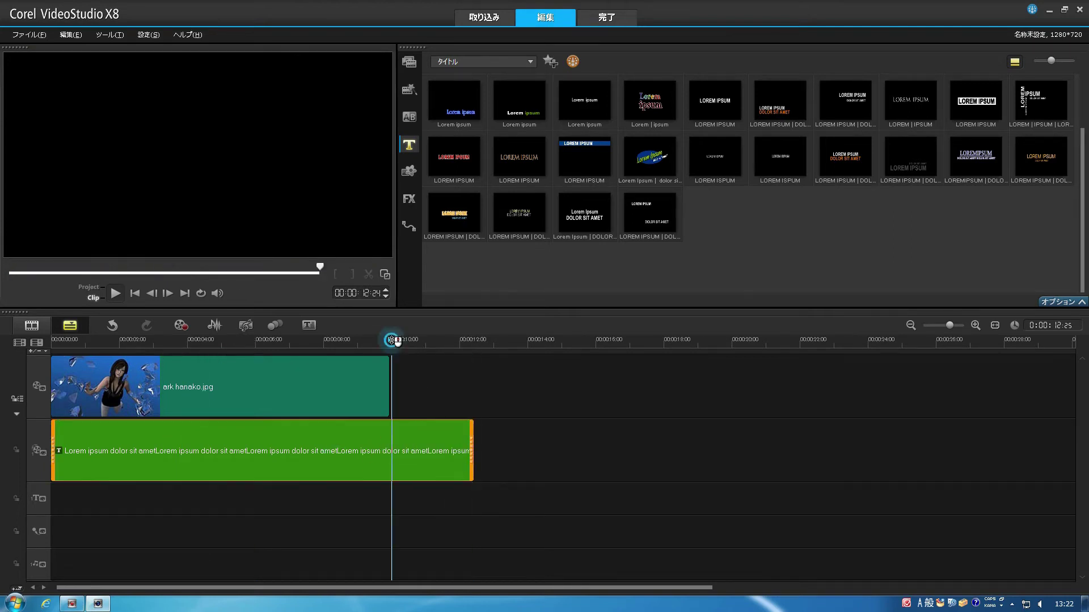
click(382, 346)
drag(381, 346, 126, 361)
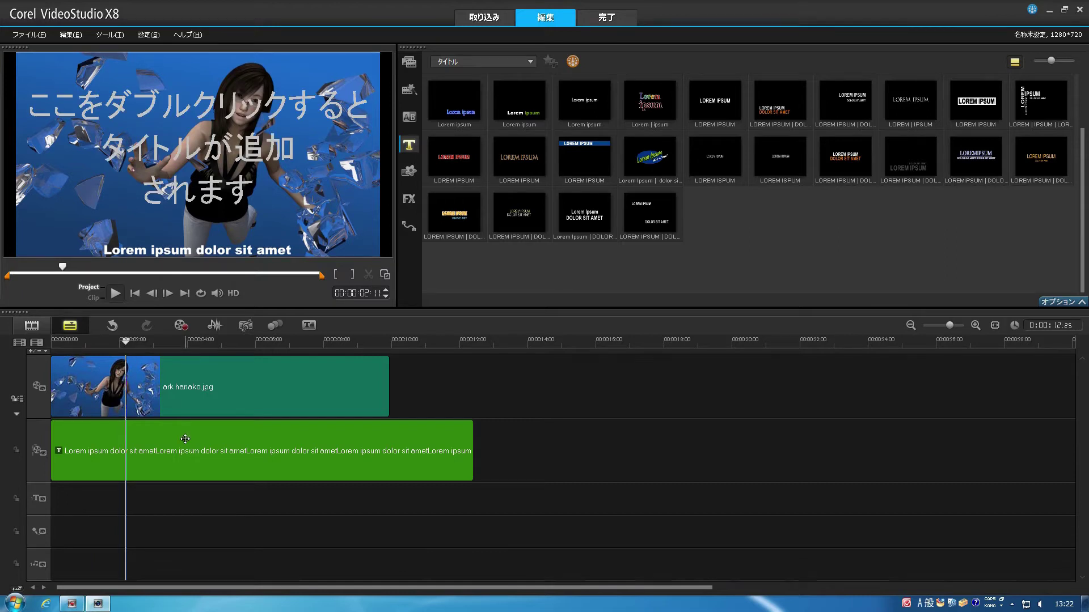
- Shorten the title clip to the photo's end and add a ruler marker at about 00:00:02:11, where the text enters
drag(126, 345, 169, 354)
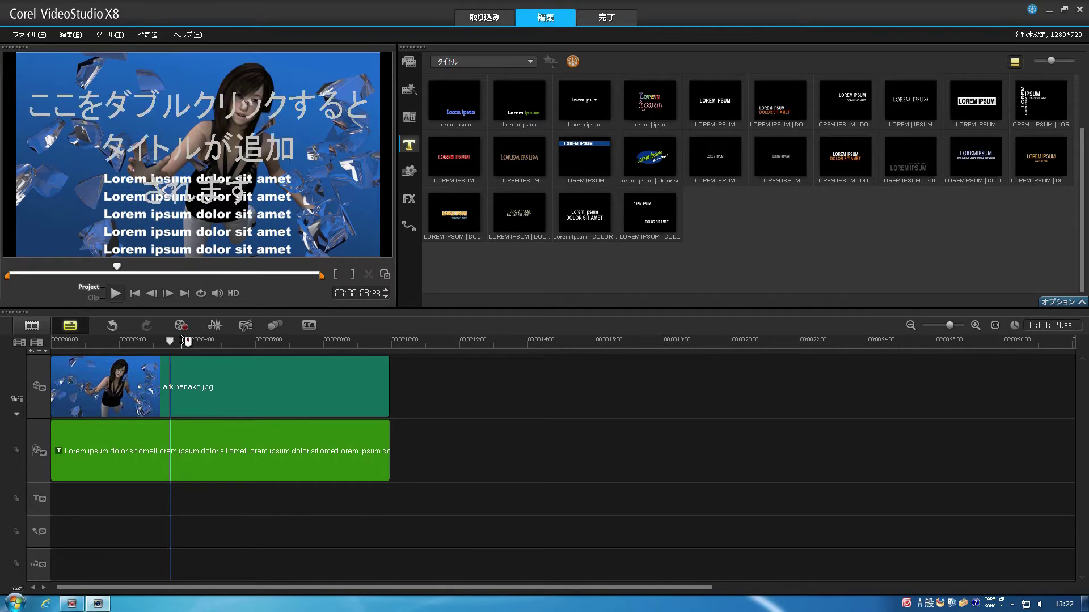
click(126, 352)
drag(358, 349, 332, 349)
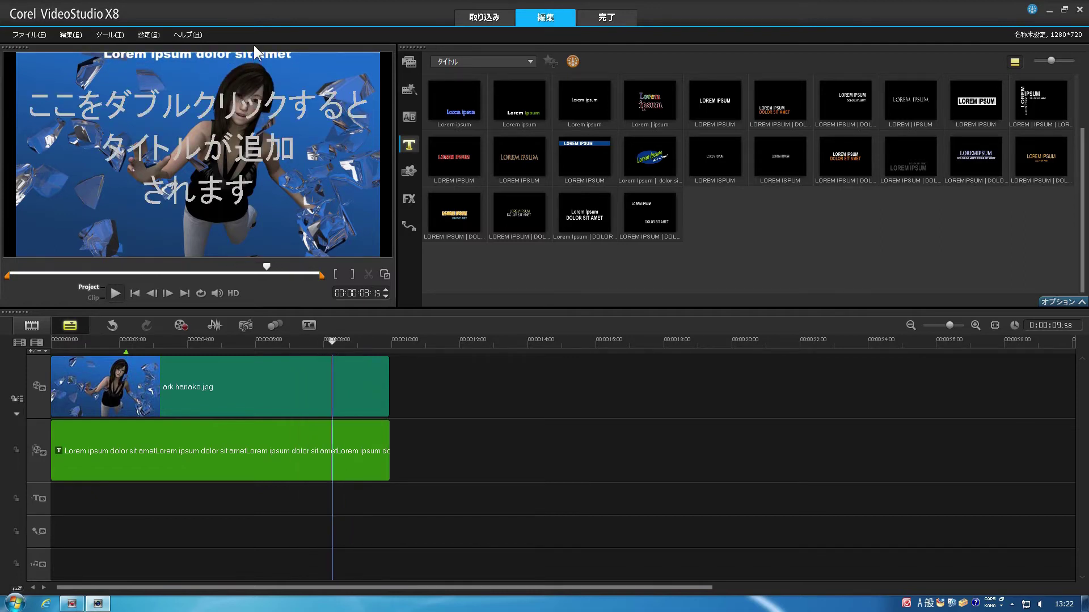
drag(332, 345, 264, 357)
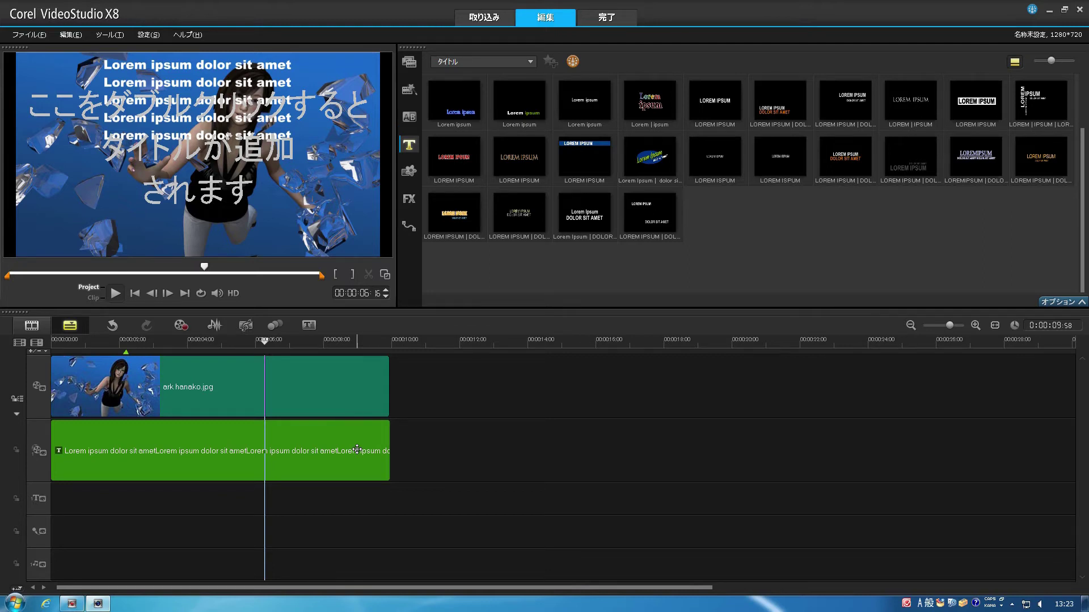
- Apply the クロップ (Crop) filter to the title clip on the overlay track and check the cropped text
click(414, 196)
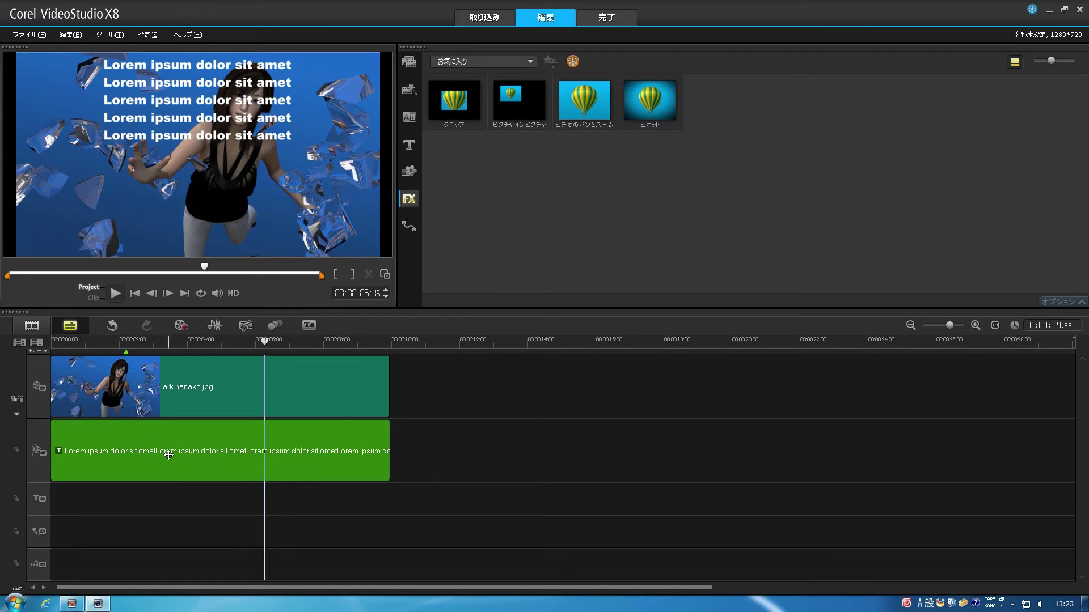
mouse_move(454, 110)
mouse_down()
mouse_move(296, 344)
mouse_move(250, 452)
mouse_move(263, 462)
mouse_up()
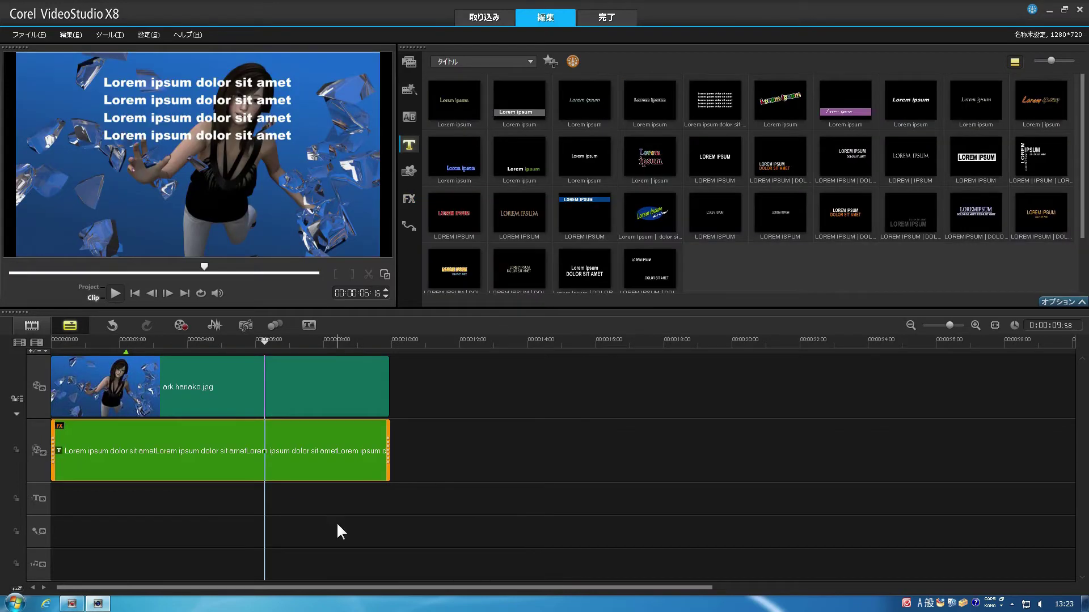
drag(264, 341, 236, 351)
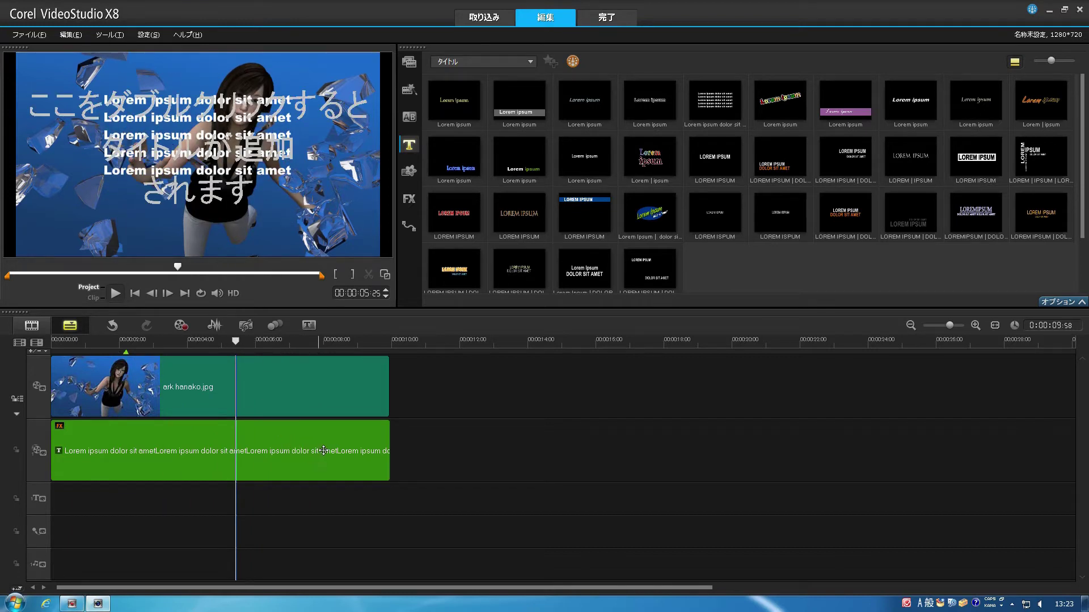
- Reduce the title text to size 30, move it to the left edge of the frame and check the result
double_click(323, 451)
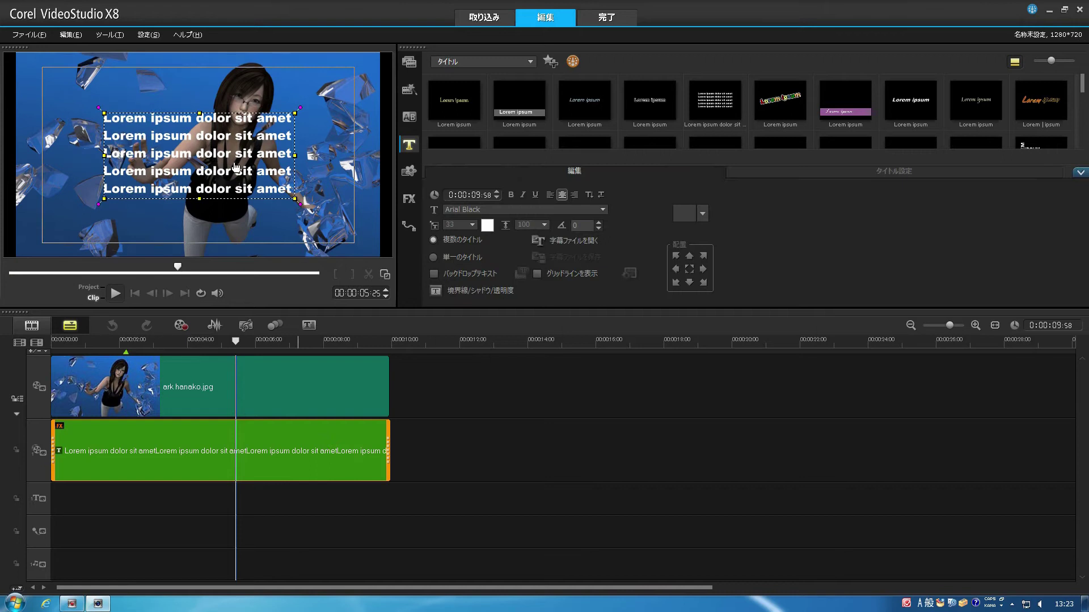
drag(236, 167, 192, 161)
click(168, 169)
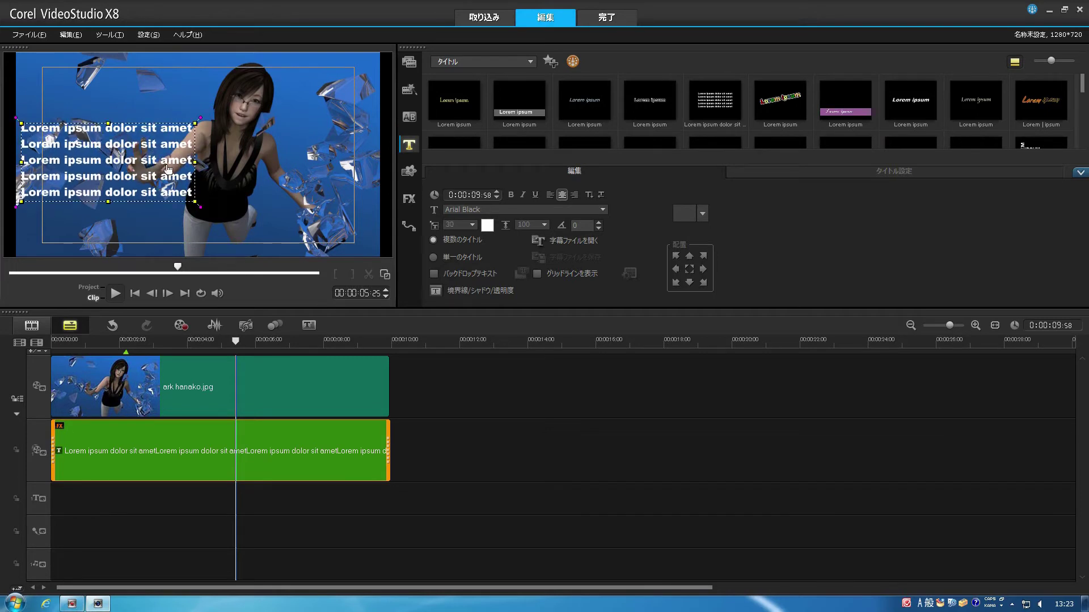
mouse_move(237, 342)
mouse_down()
mouse_move(199, 342)
mouse_move(285, 341)
mouse_move(215, 342)
mouse_move(254, 342)
mouse_up()
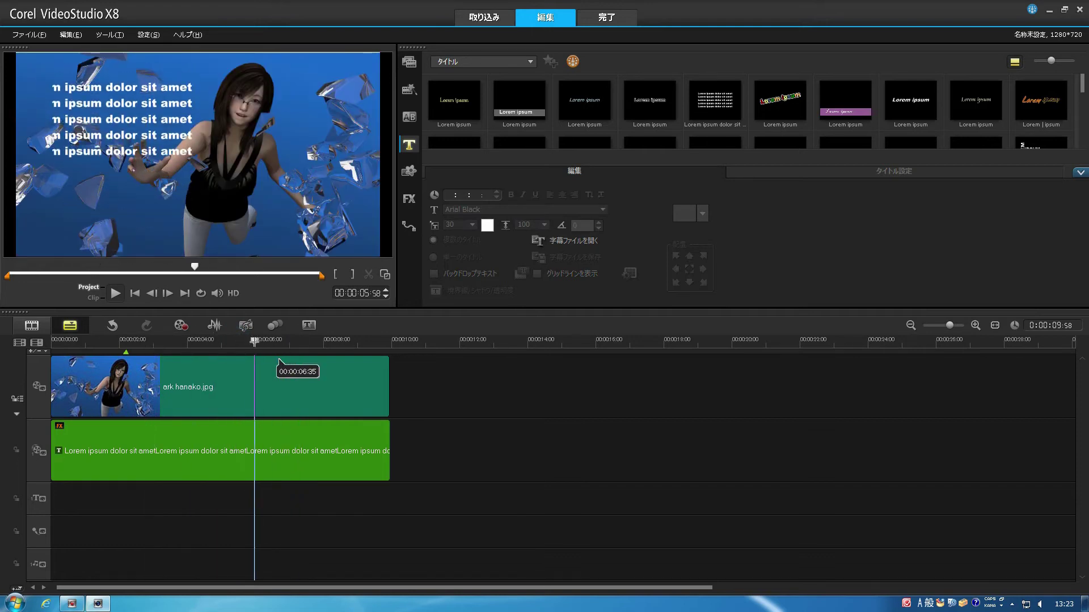
- Open the title clip's Crop filter customization and add a keyframe at 00:00:05:04
click(310, 455)
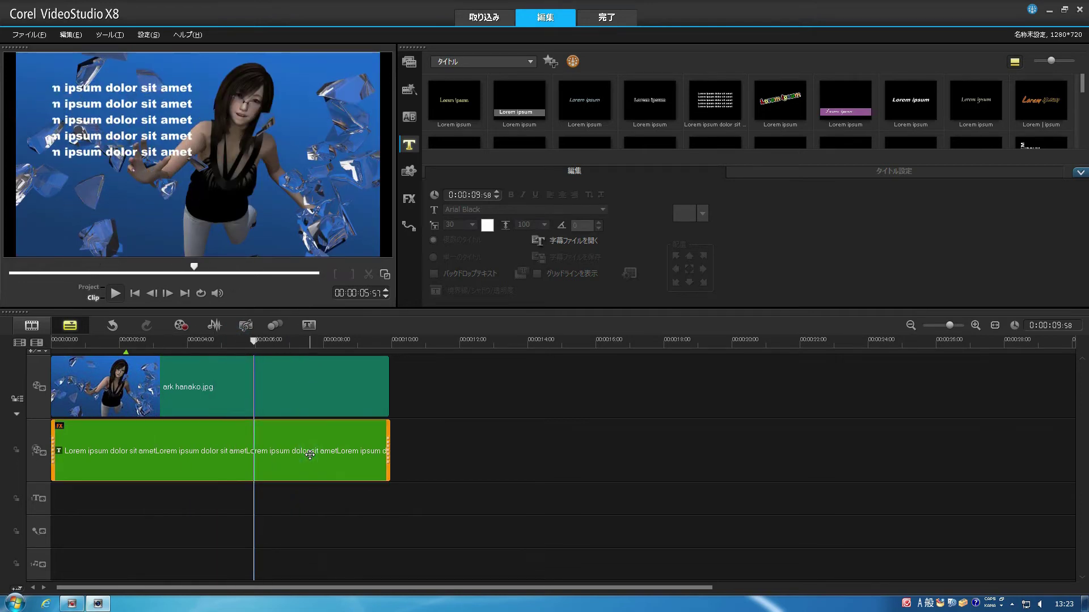
click(868, 169)
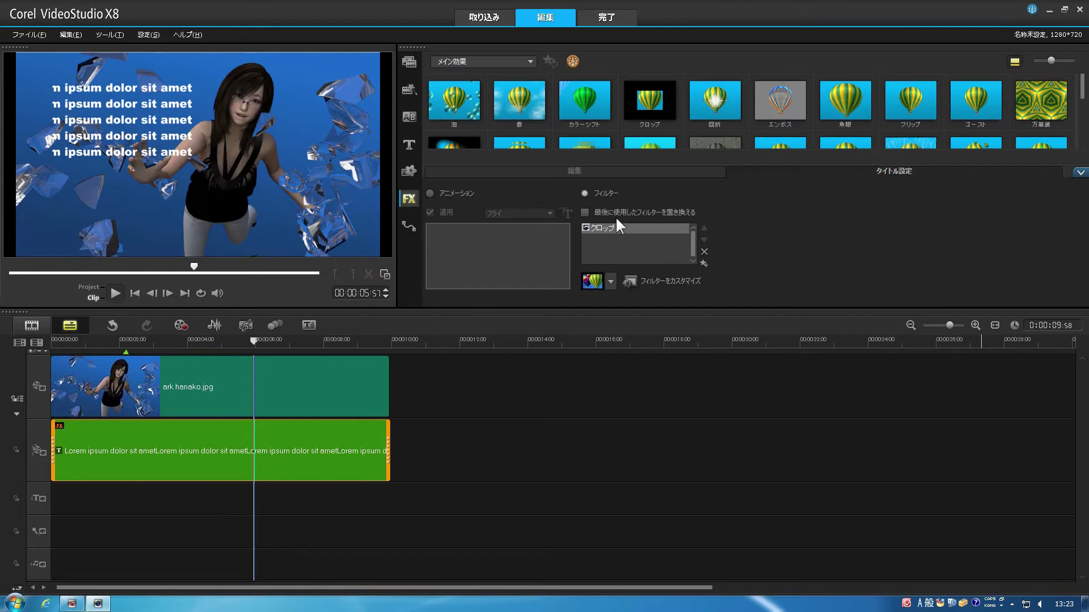
click(658, 277)
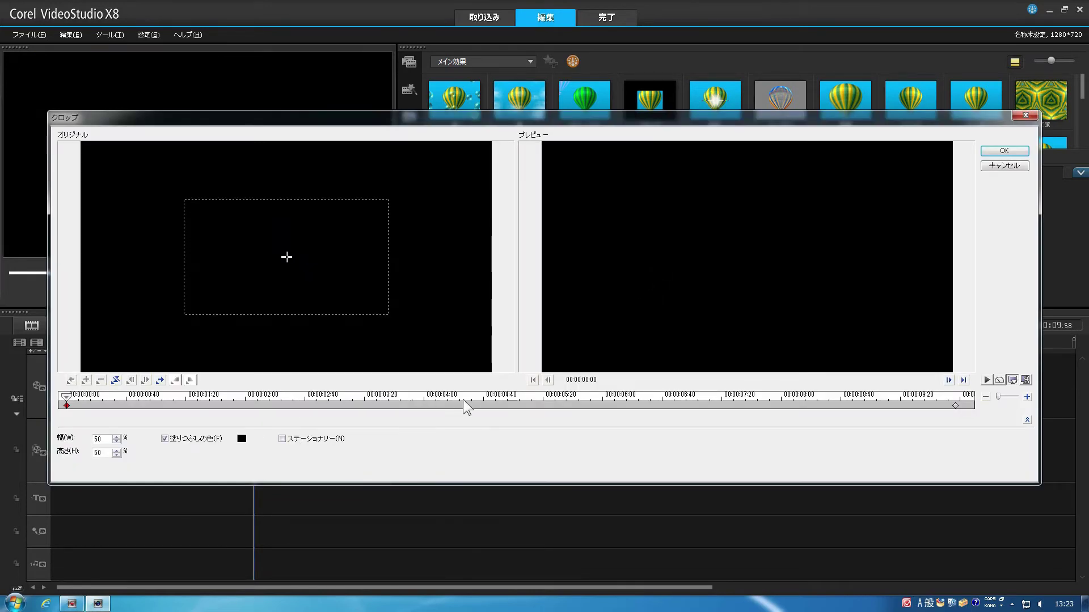
click(504, 397)
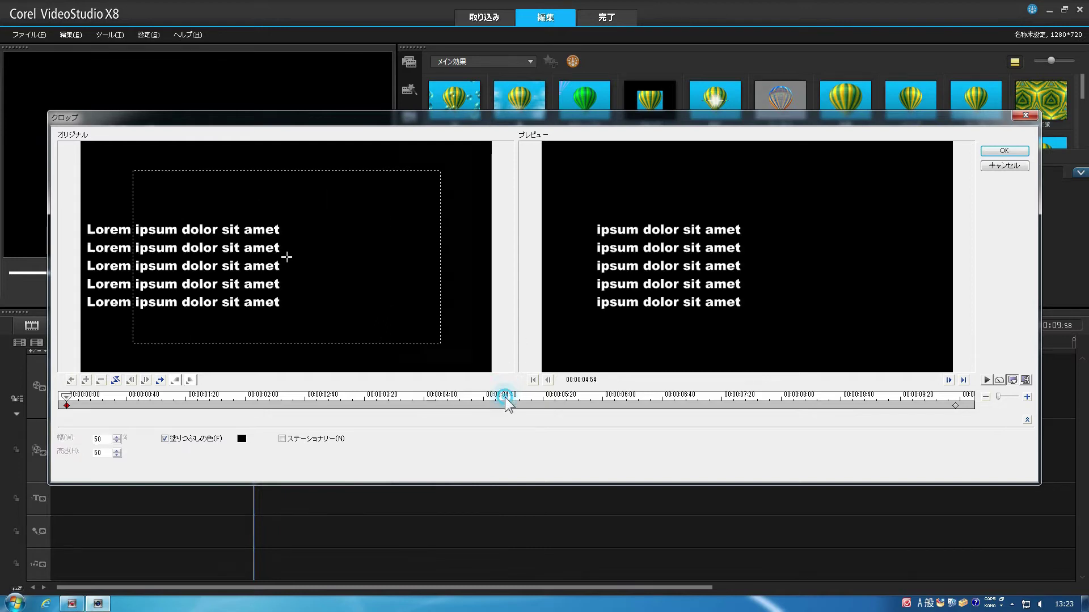
mouse_move(505, 398)
mouse_down()
mouse_move(564, 398)
mouse_move(469, 398)
mouse_move(539, 404)
mouse_move(524, 404)
mouse_up()
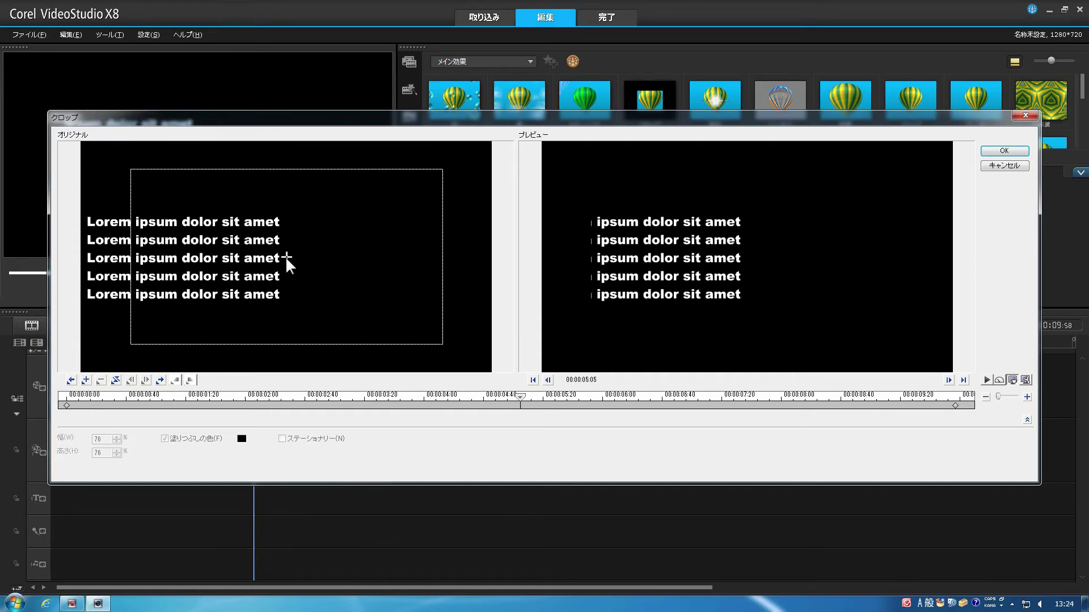
drag(518, 404, 520, 403)
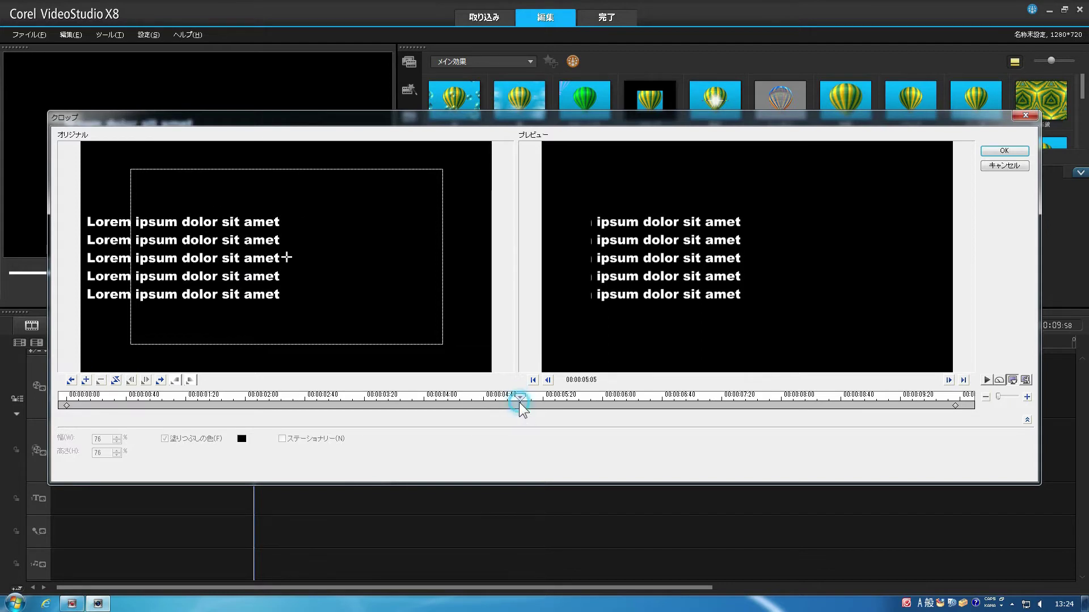
click(518, 404)
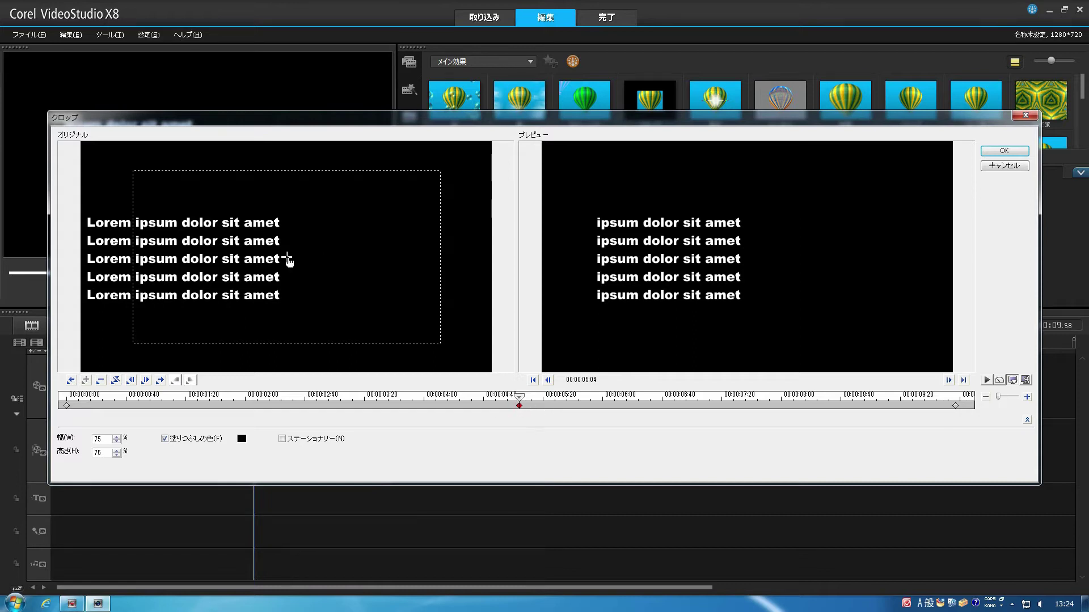
- Centre the crop area on the left-hand text block and set its width to 65% and height to 66%
drag(287, 259, 93, 272)
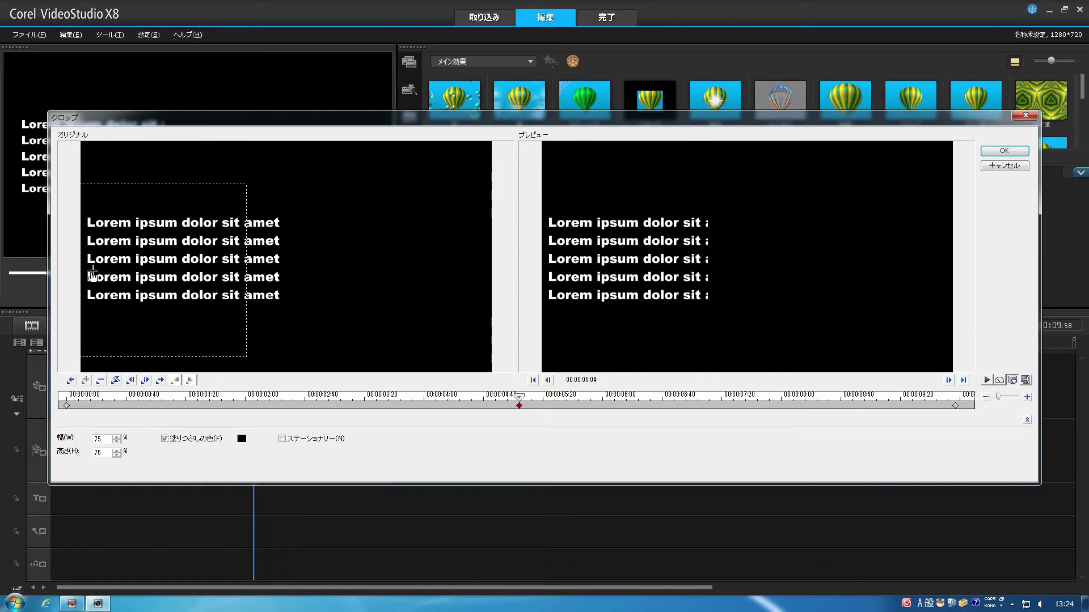
drag(93, 274, 158, 255)
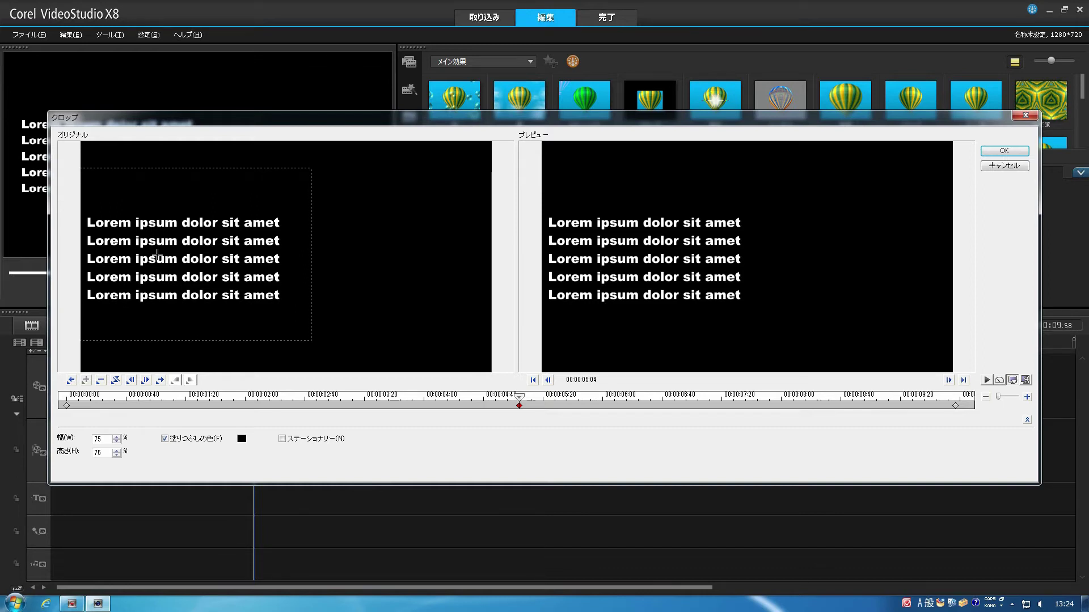
click(116, 455)
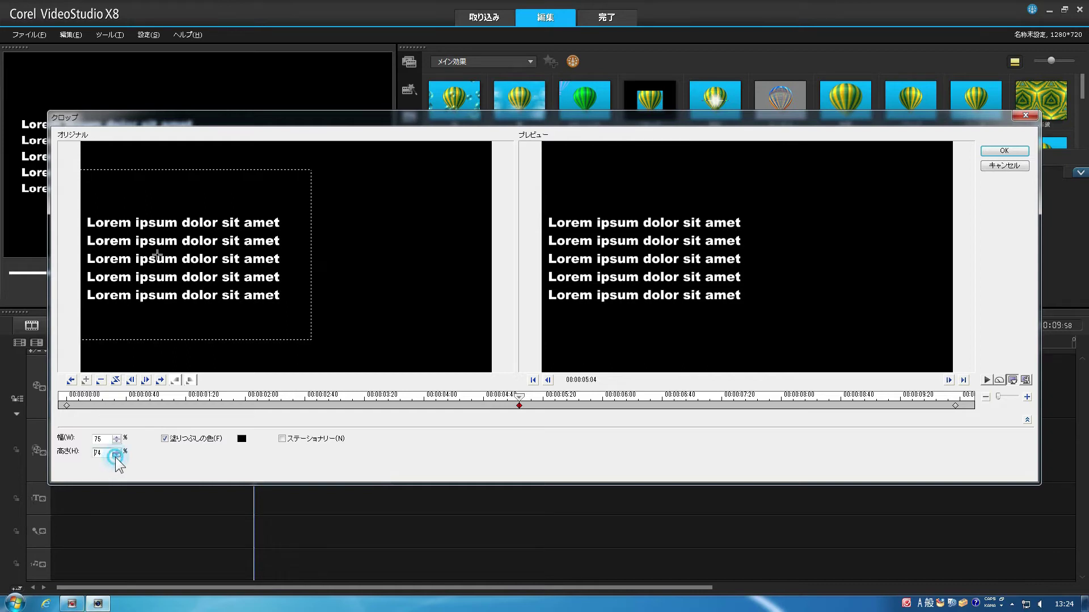
click(117, 454)
click(117, 456)
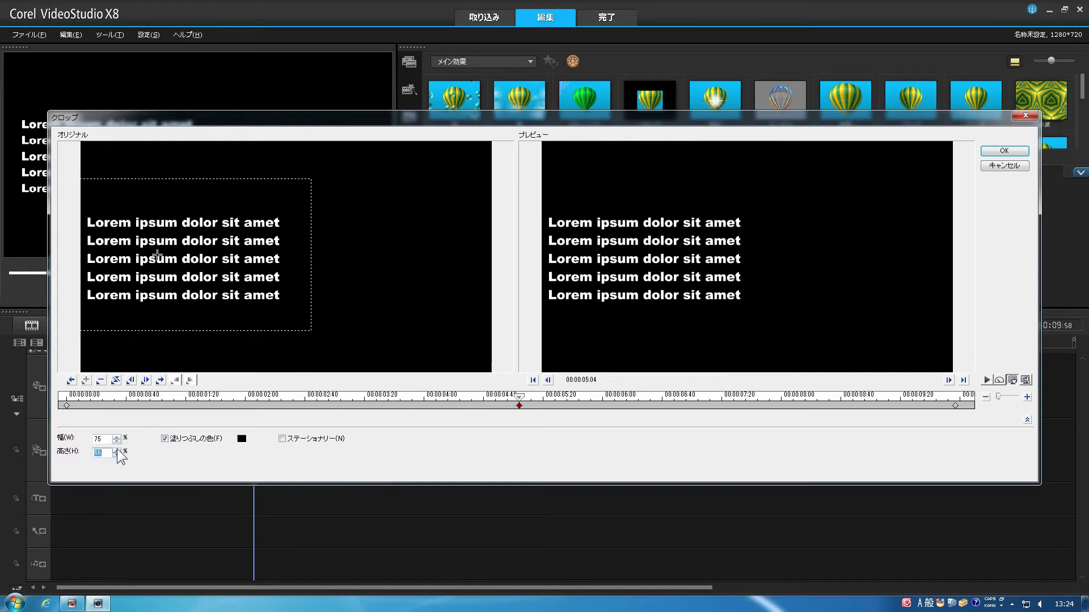
click(117, 443)
click(117, 442)
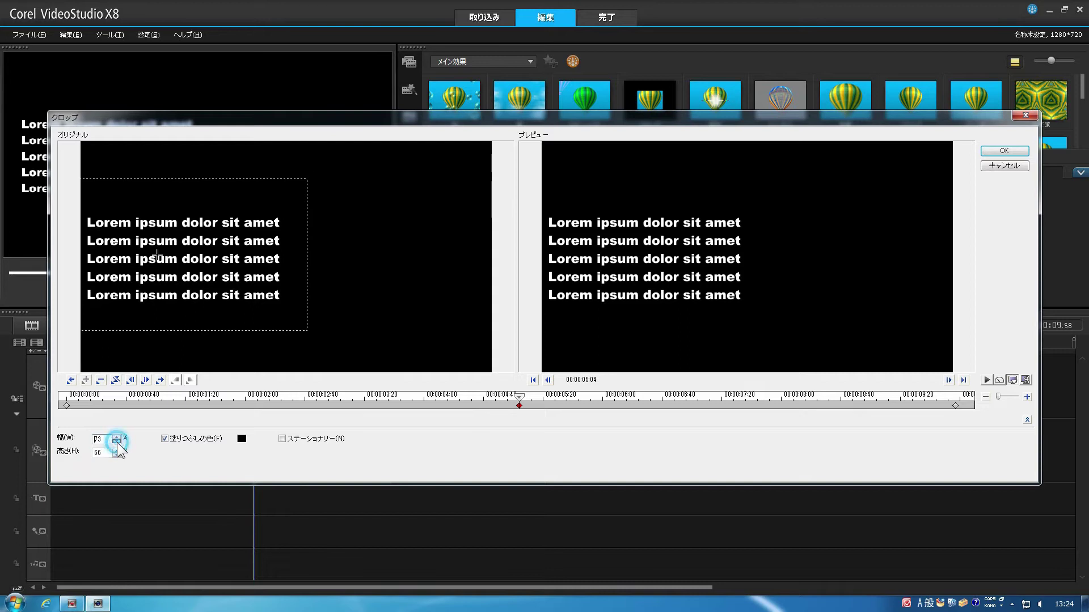
click(117, 442)
click(117, 443)
click(116, 442)
click(117, 442)
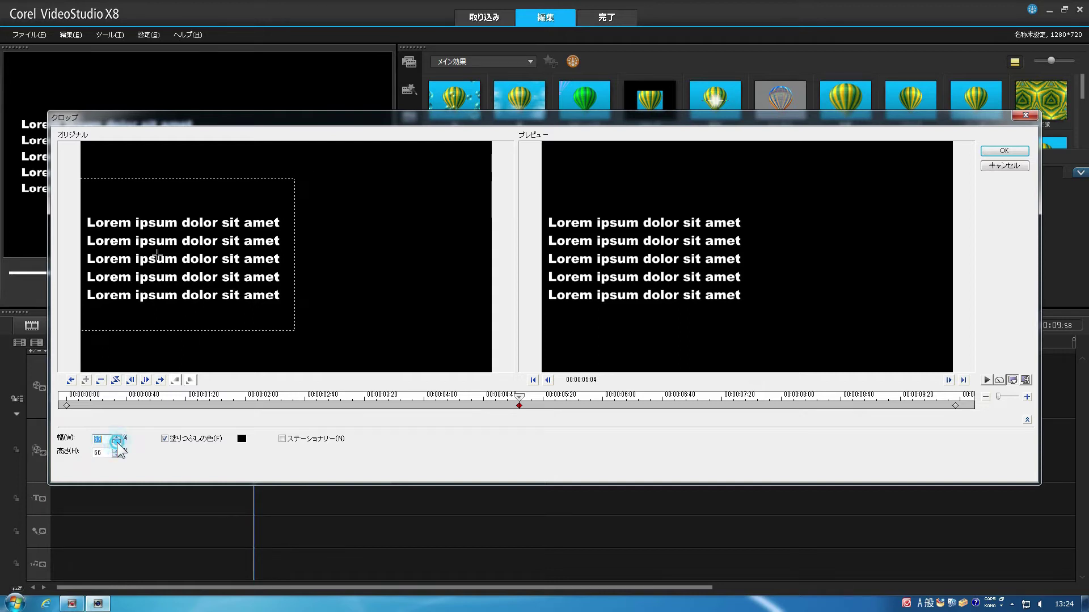
click(117, 443)
click(116, 442)
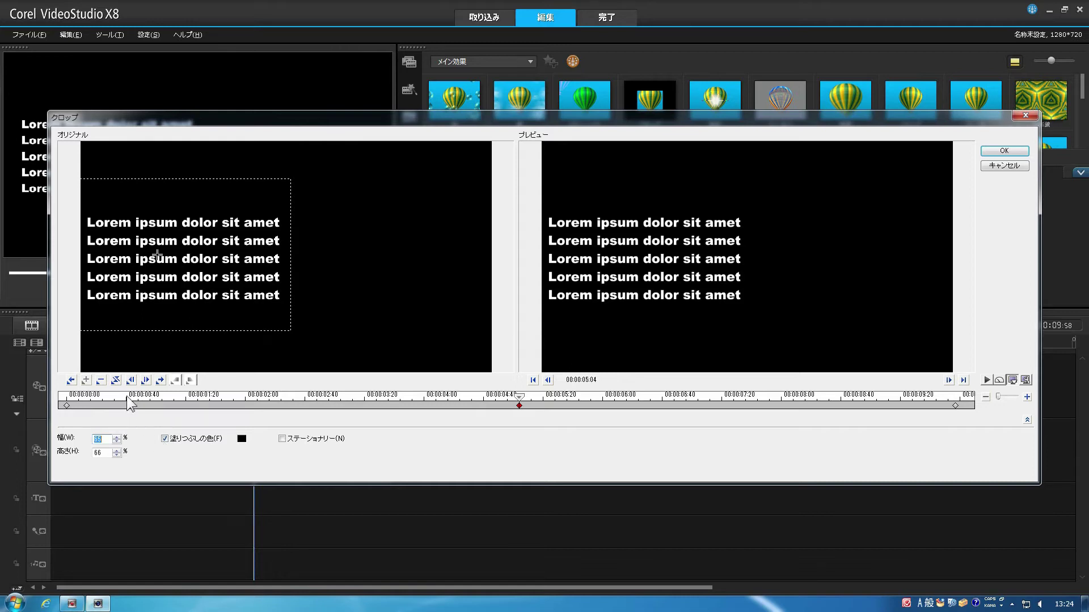
- Copy the 00:00:05:04 keyframe's crop settings to all keyframes, check the scrolling text and apply the filter customization
drag(533, 391, 524, 412)
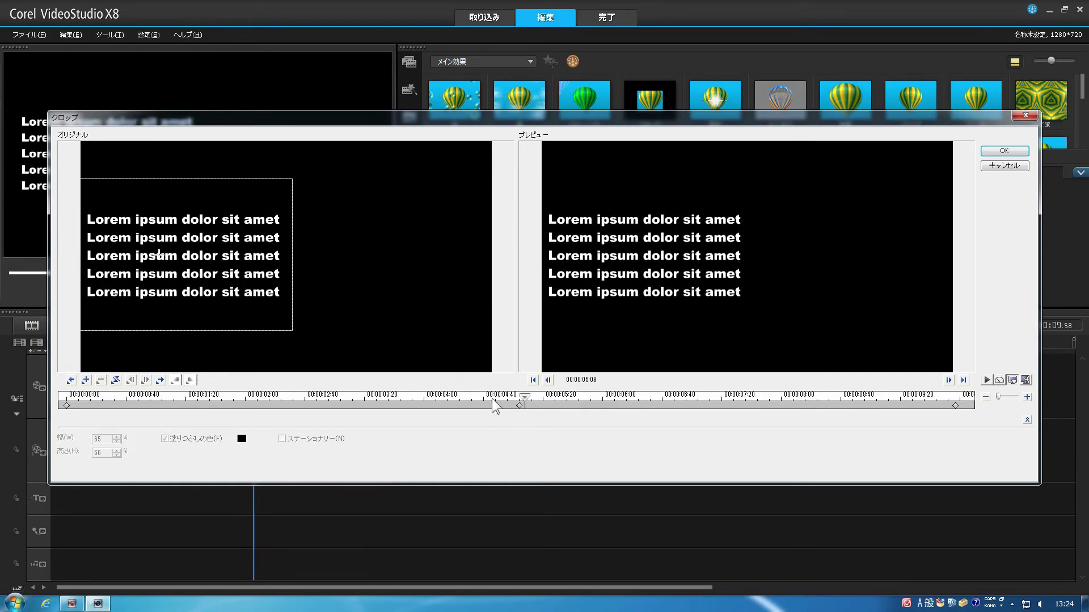
click(520, 405)
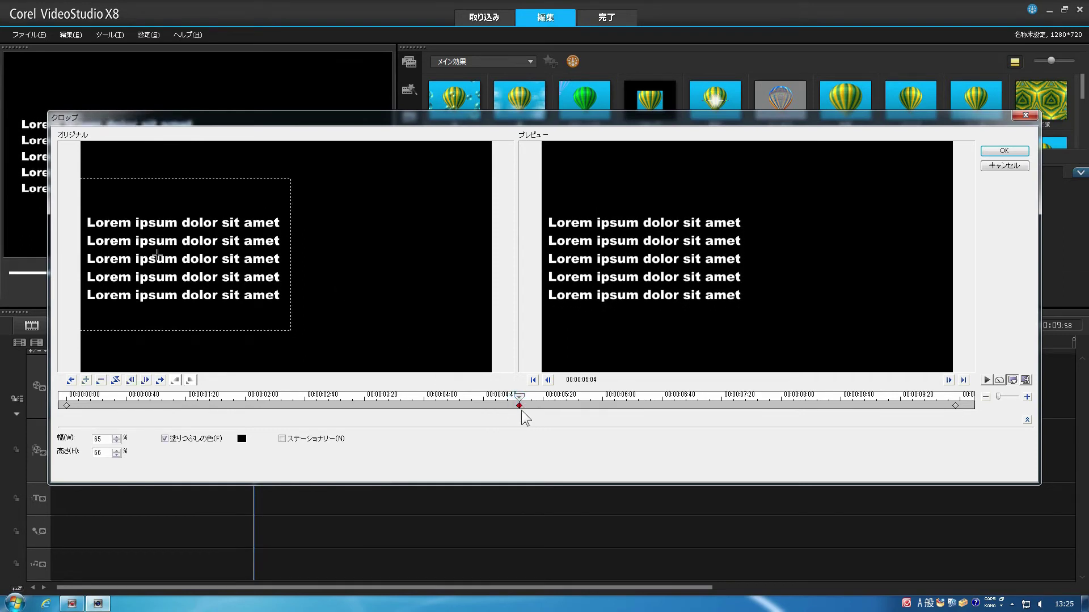
right_click(520, 406)
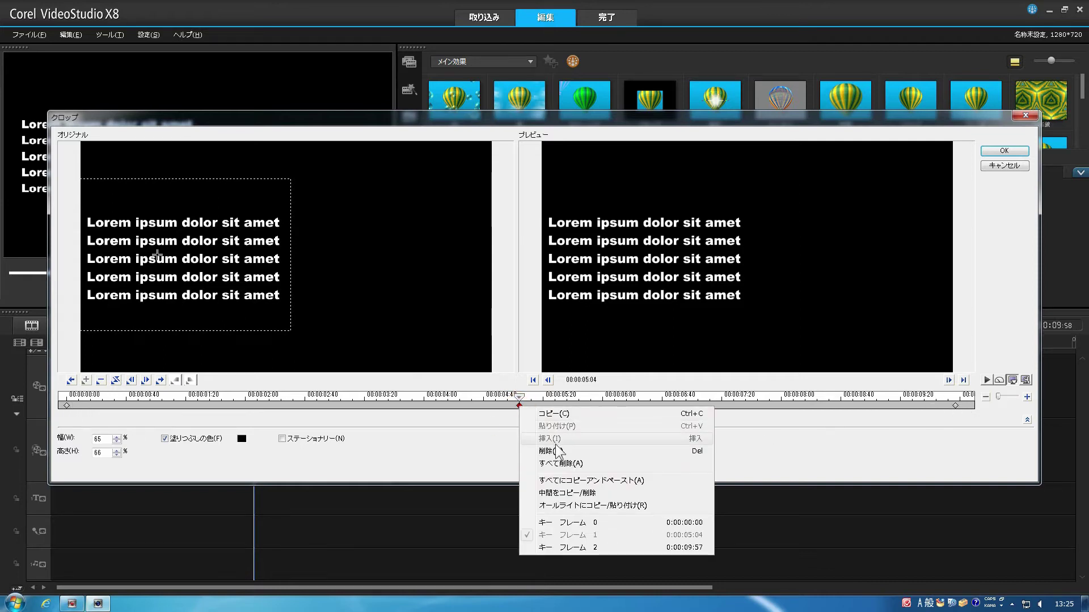
click(610, 481)
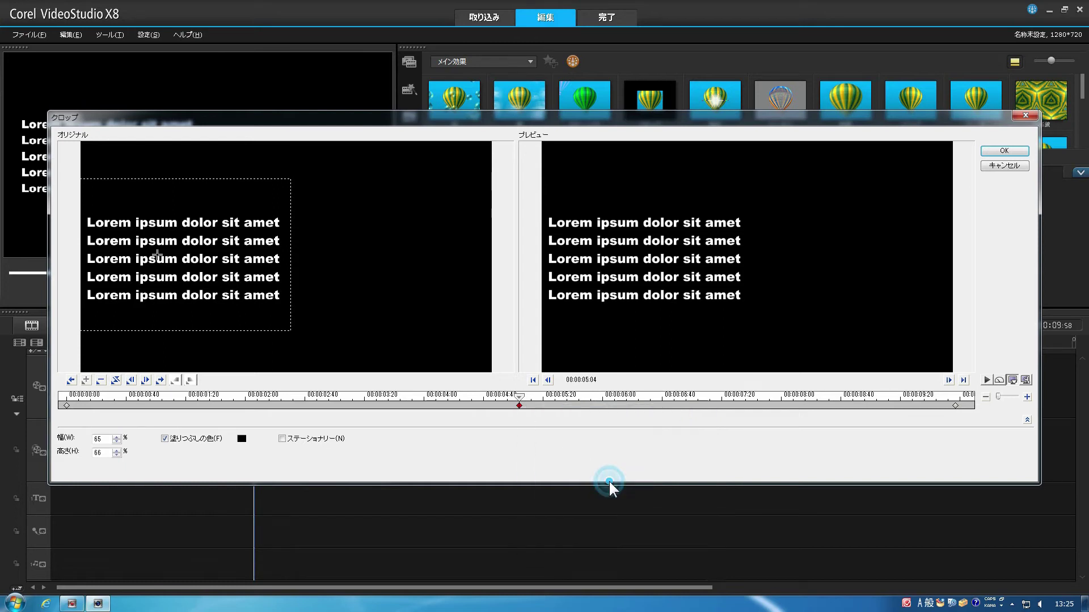
drag(522, 407, 836, 311)
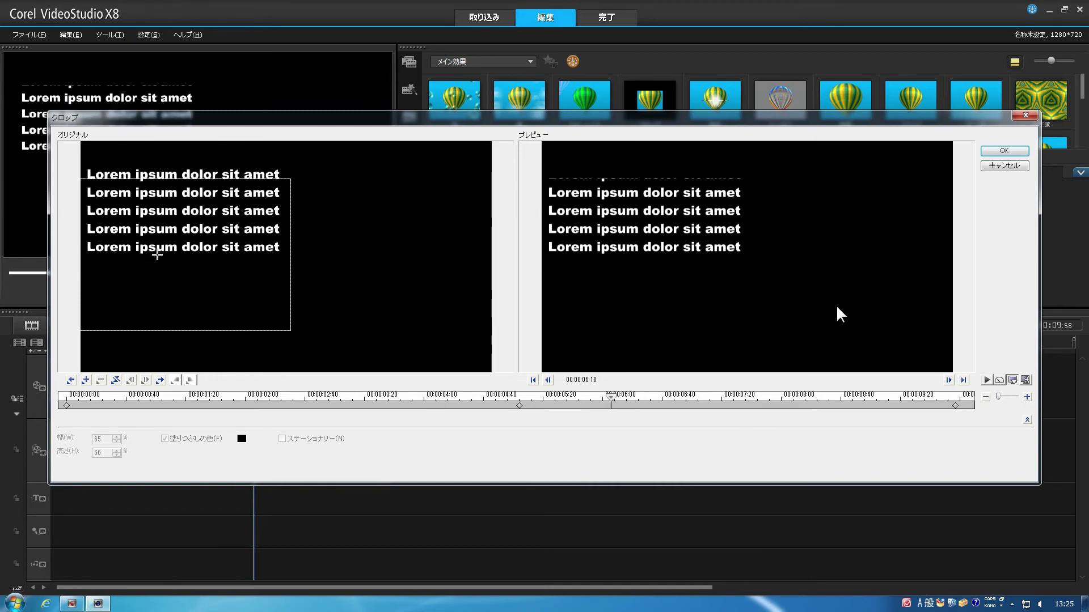
click(996, 151)
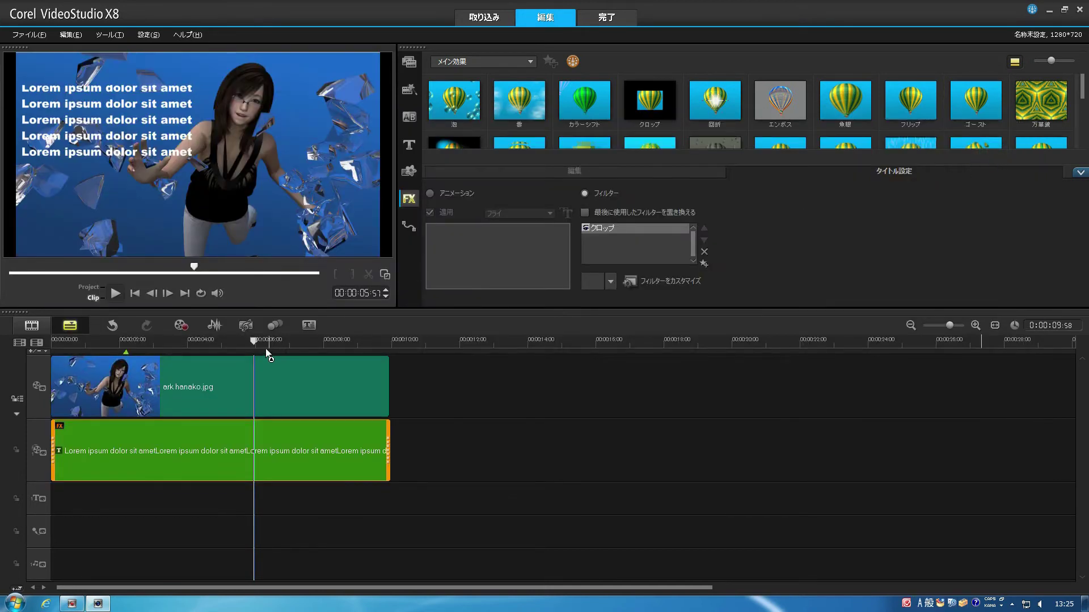
- Scrub the project back to about 00:00:02:09 to examine how the cropped text scrolls into view
drag(266, 353, 140, 355)
mouse_move(100, 250)
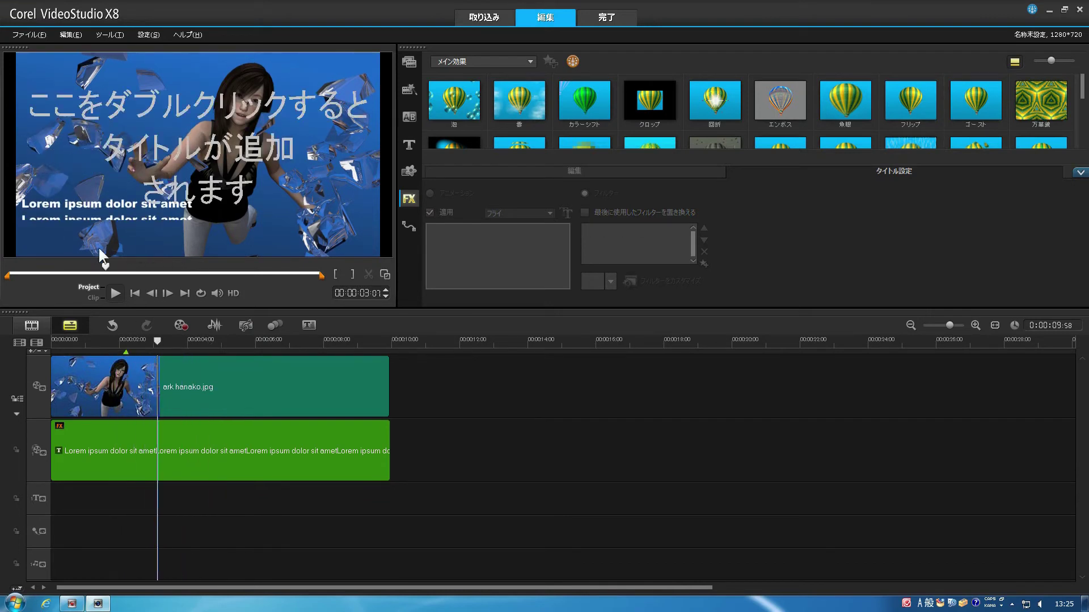
click(146, 345)
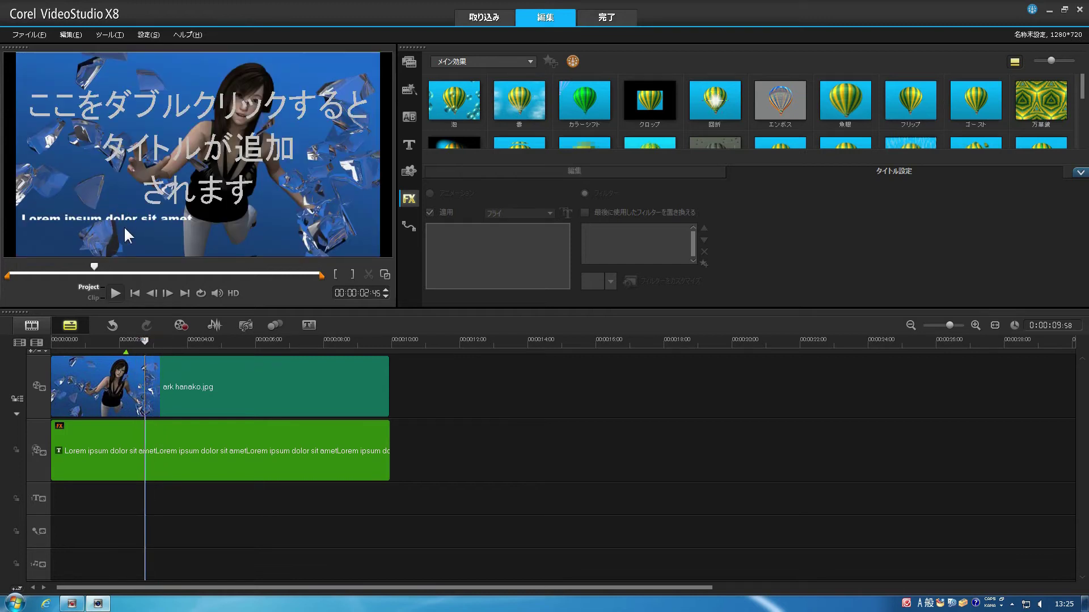
drag(145, 343, 125, 439)
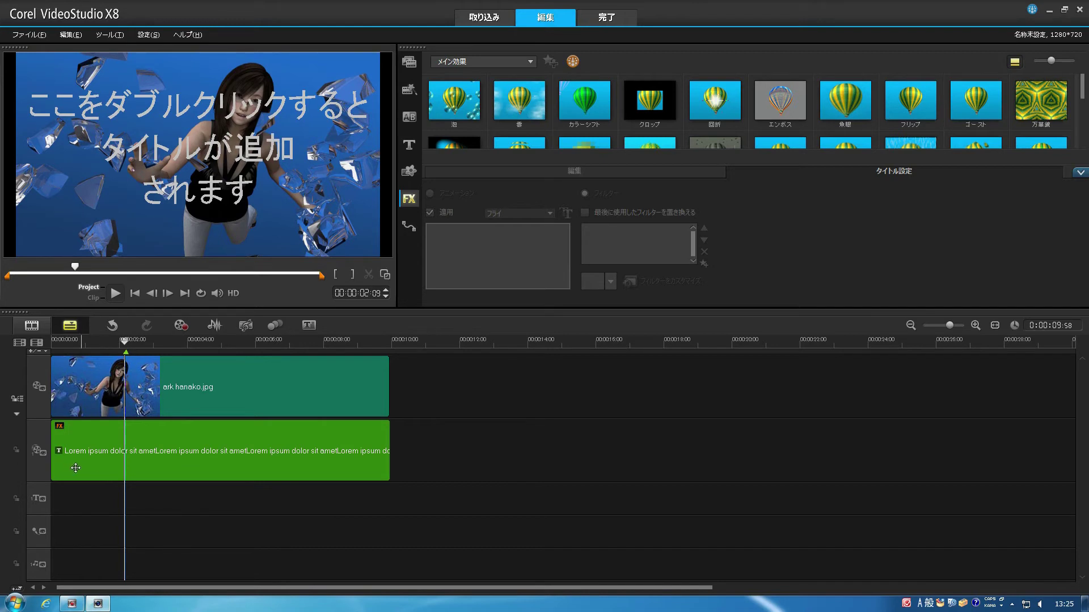
- Scrub forward to about 00:00:03:34 and play the project to examine how the cropped text scrolls over the photo
drag(125, 347, 151, 347)
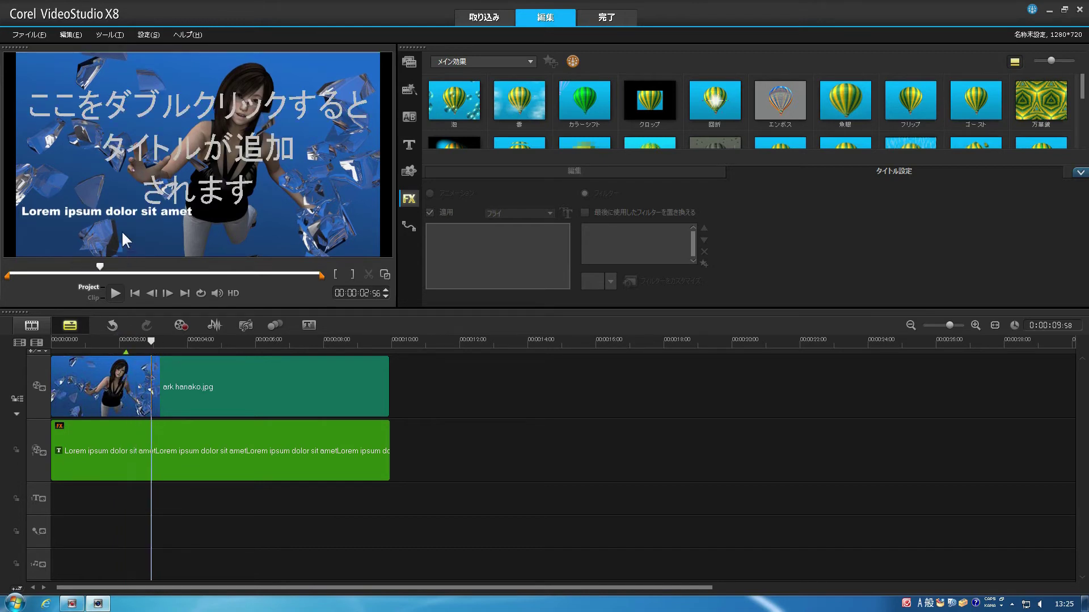
mouse_move(159, 347)
mouse_down()
mouse_move(176, 348)
mouse_move(141, 347)
mouse_move(173, 341)
mouse_up()
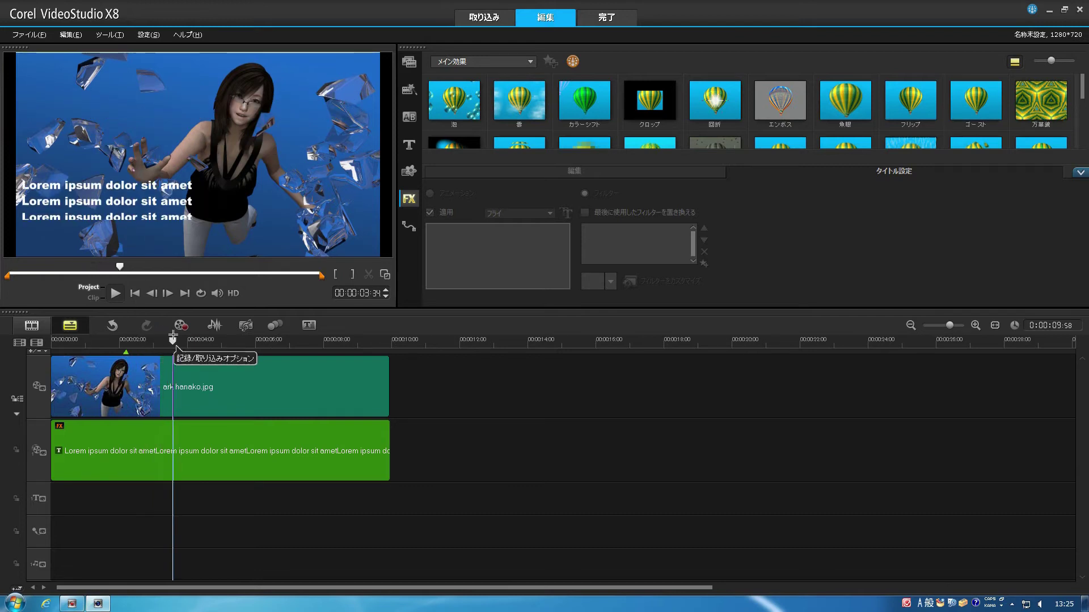
click(98, 389)
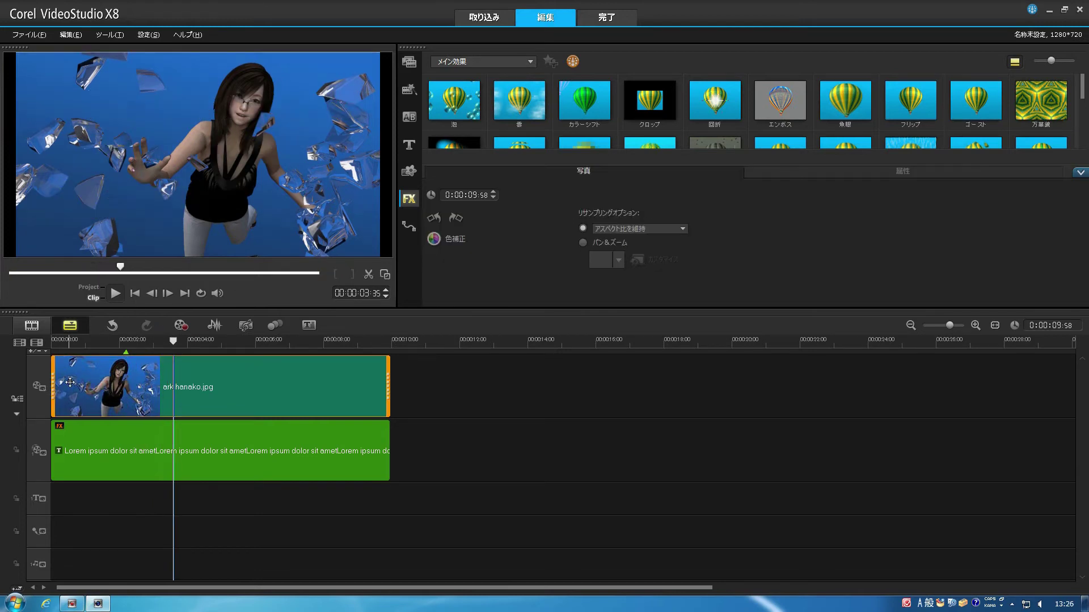
click(171, 339)
key(space)
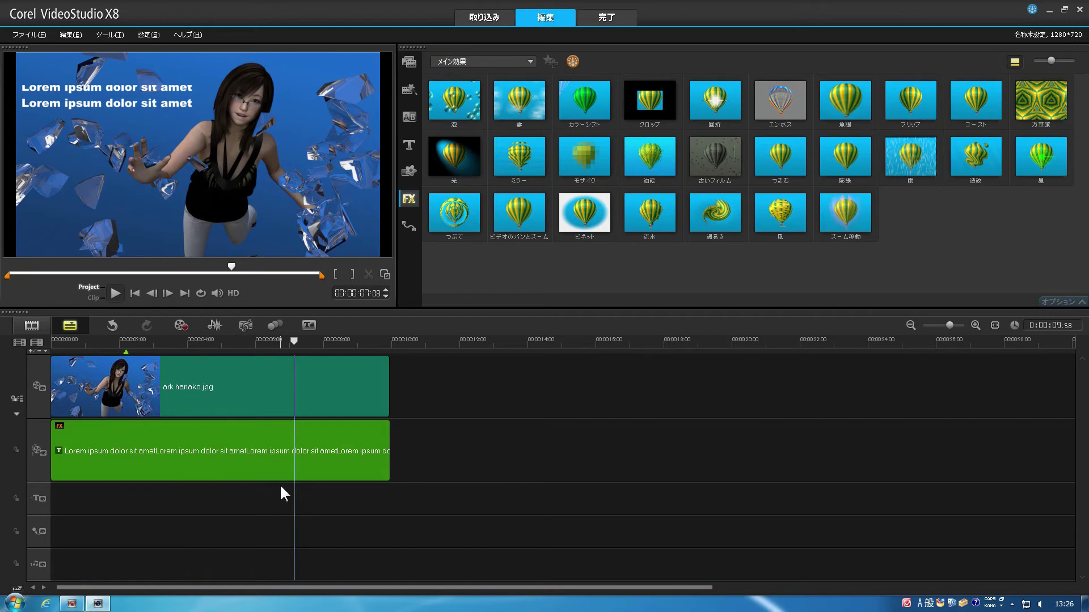
- Set the number of overlay tracks to 2 in the Track Manager and apply it
click(36, 343)
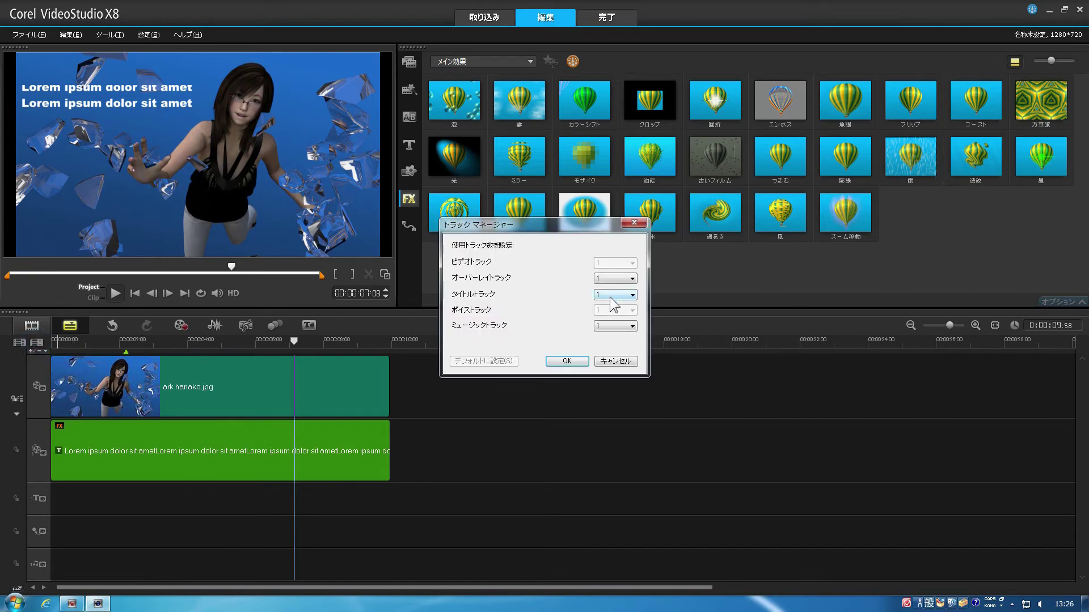
click(603, 279)
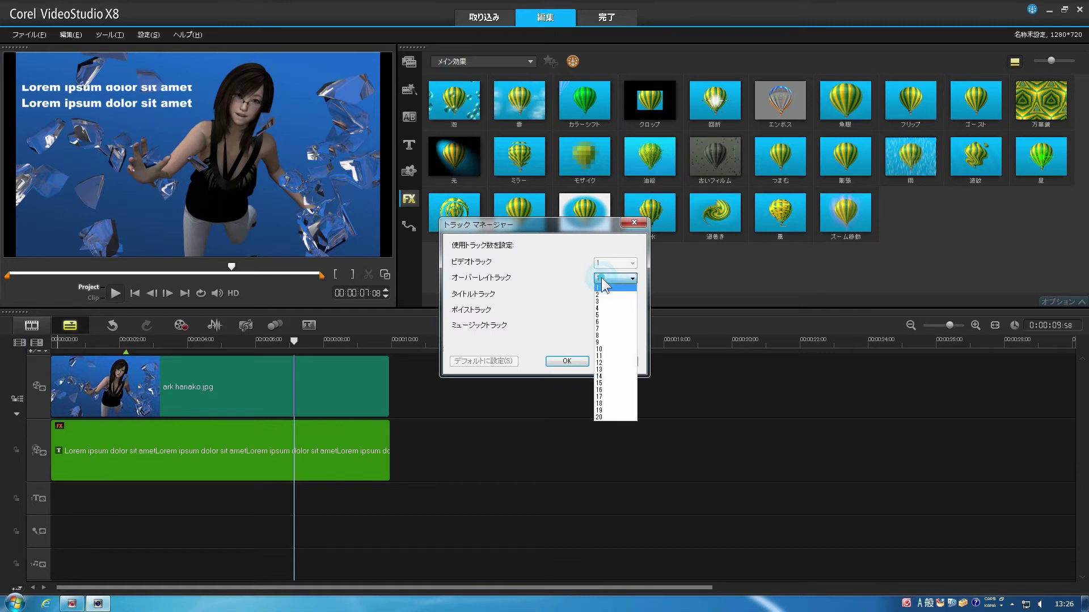
click(613, 295)
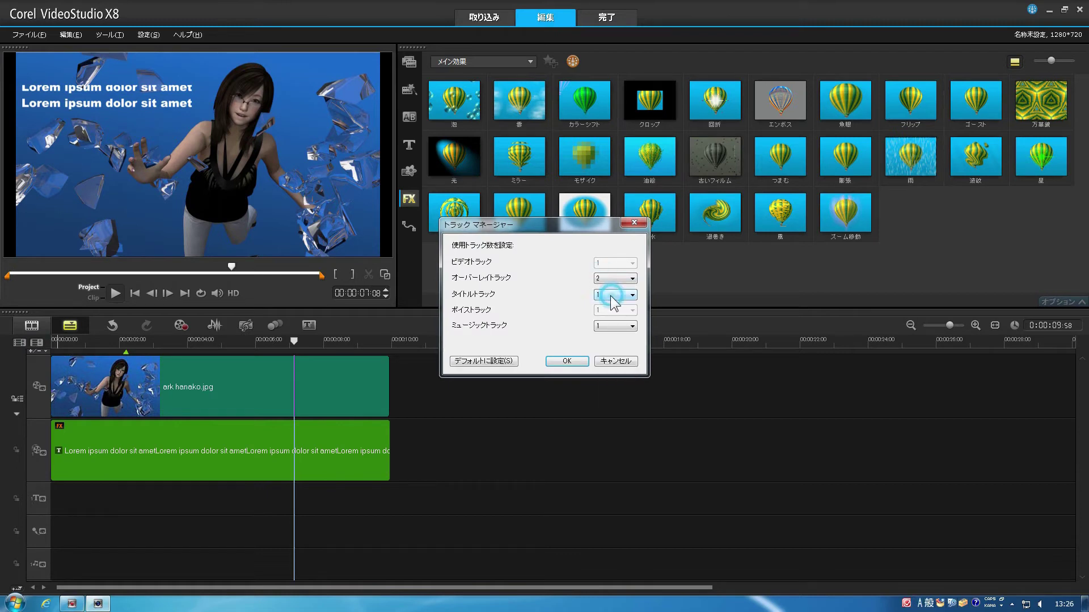
click(566, 361)
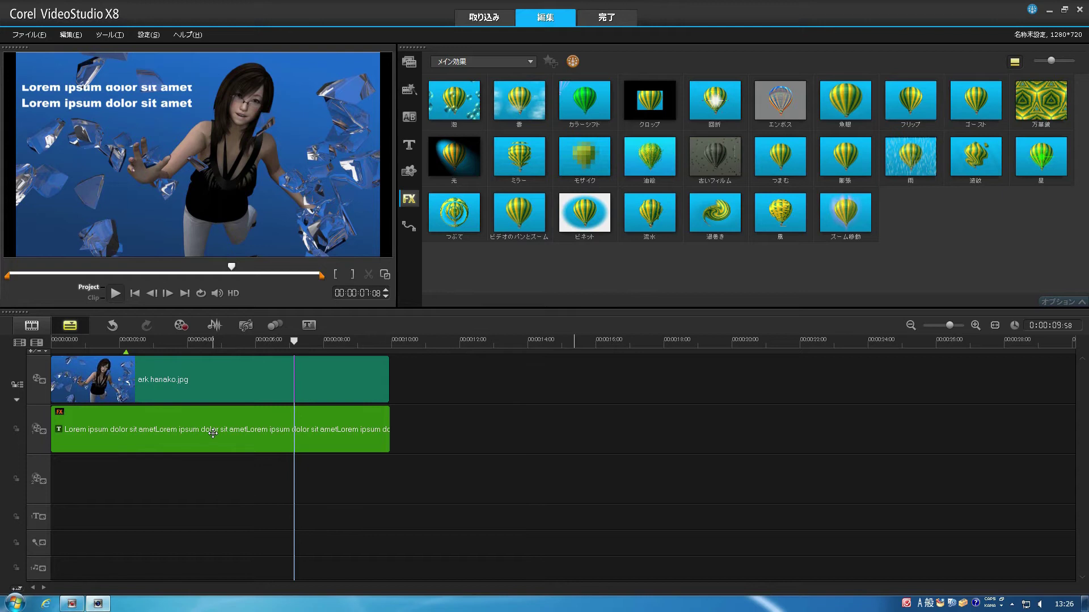
- Move the title clip to the second overlay track and the ark hanako.jpg photo to the first overlay track
drag(202, 436, 195, 472)
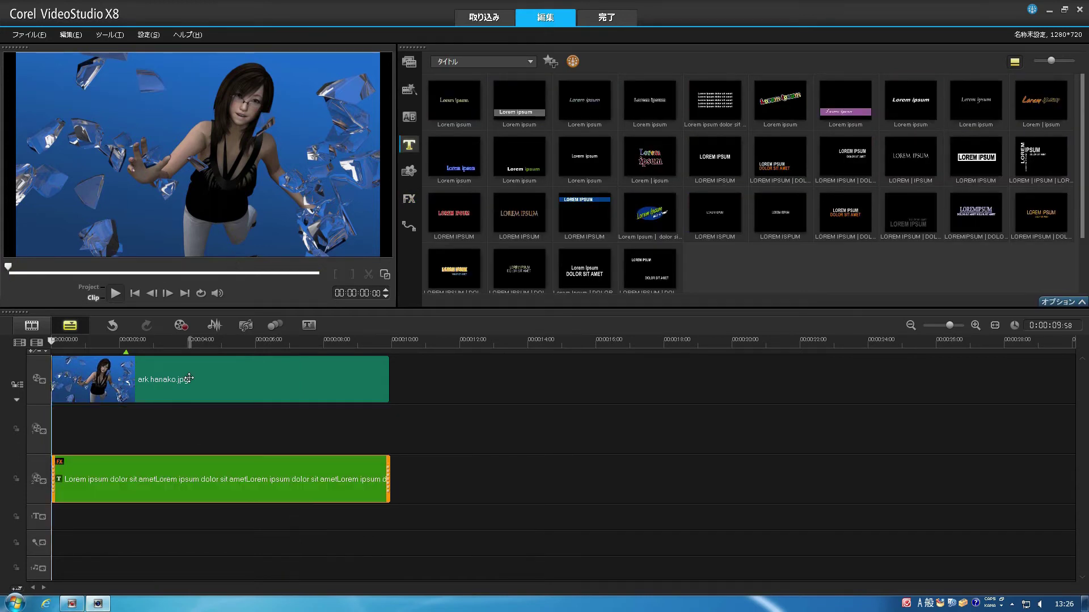
drag(188, 381, 188, 442)
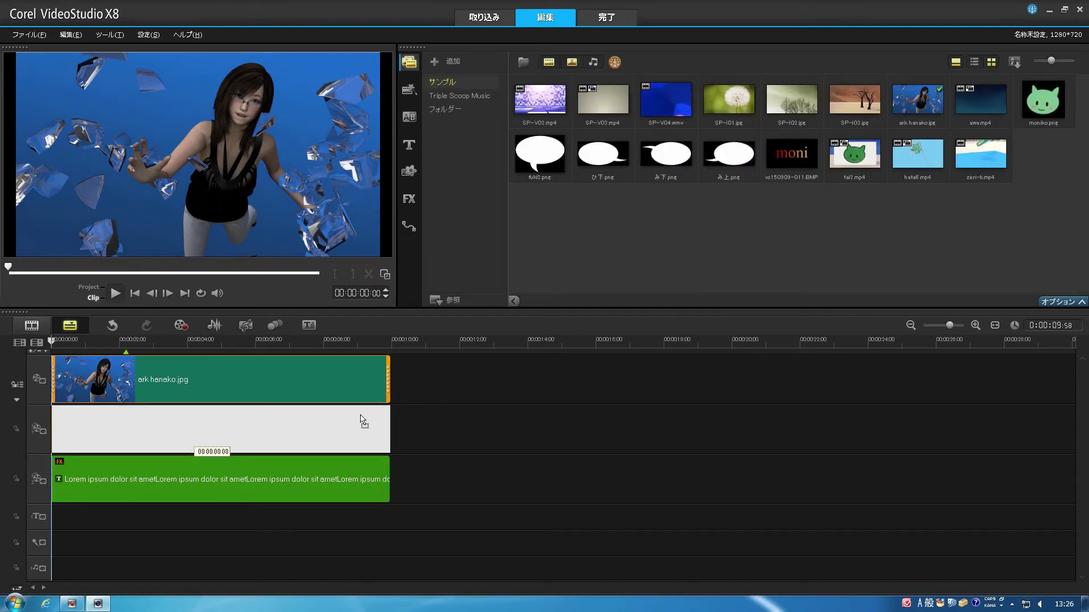
drag(358, 420, 349, 424)
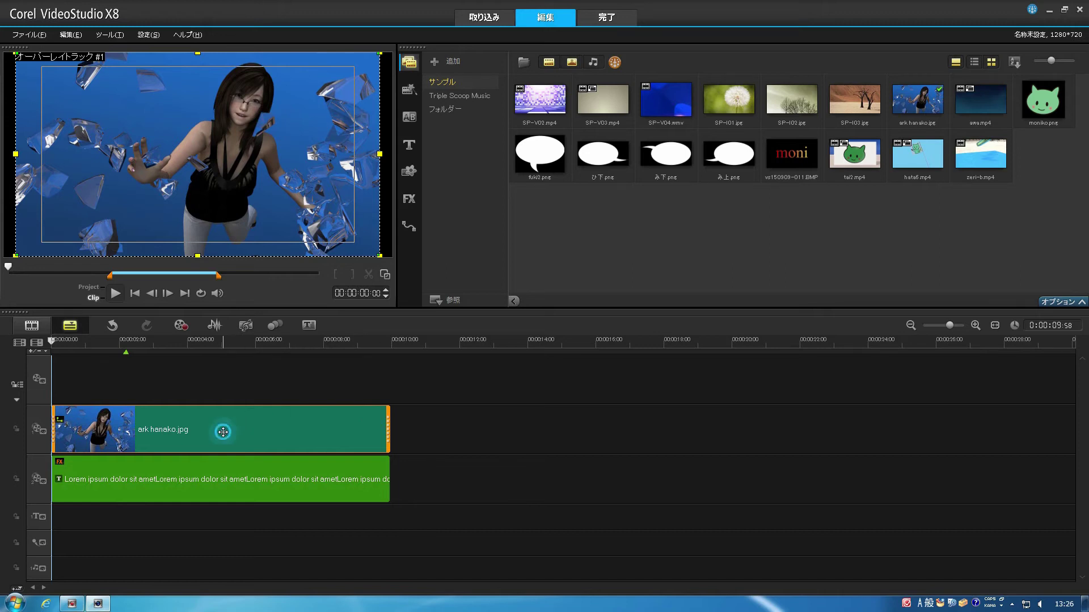
- Shift the photo clip to start at about 00:00:03:35 and the title clip at about 00:00:01:42, and check the preview
drag(223, 433, 354, 428)
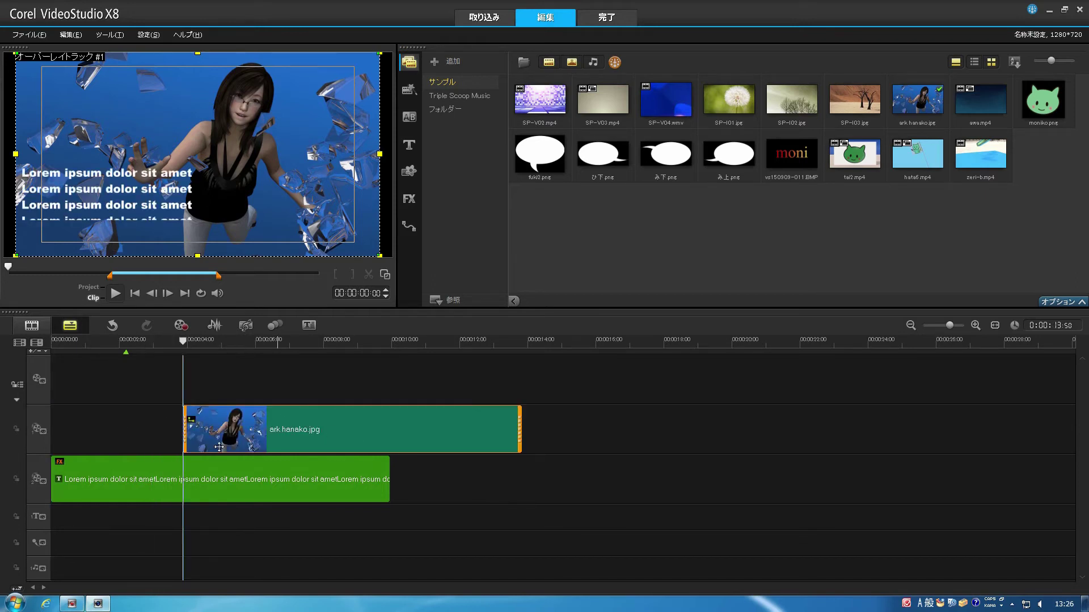
mouse_move(346, 431)
mouse_down()
mouse_move(328, 434)
mouse_move(336, 438)
mouse_up()
click(139, 474)
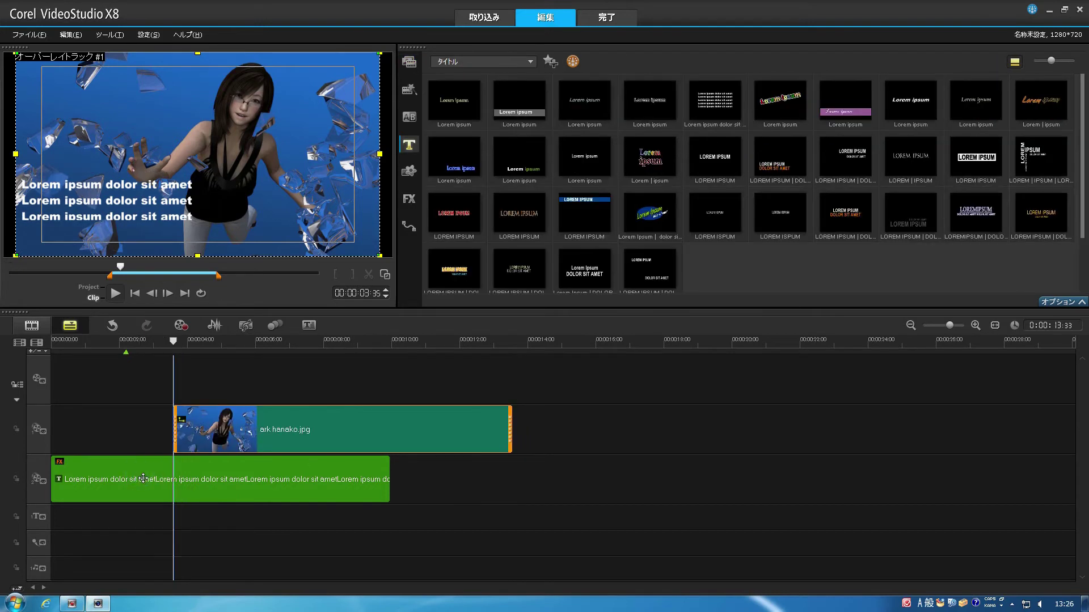
drag(149, 483, 379, 477)
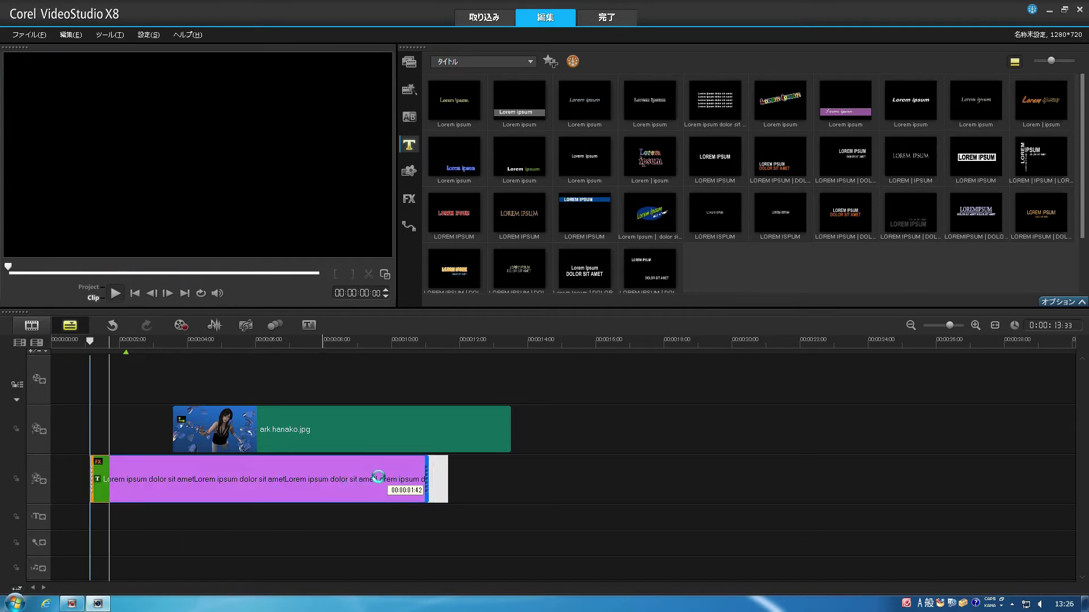
click(170, 343)
drag(171, 342, 187, 400)
click(184, 479)
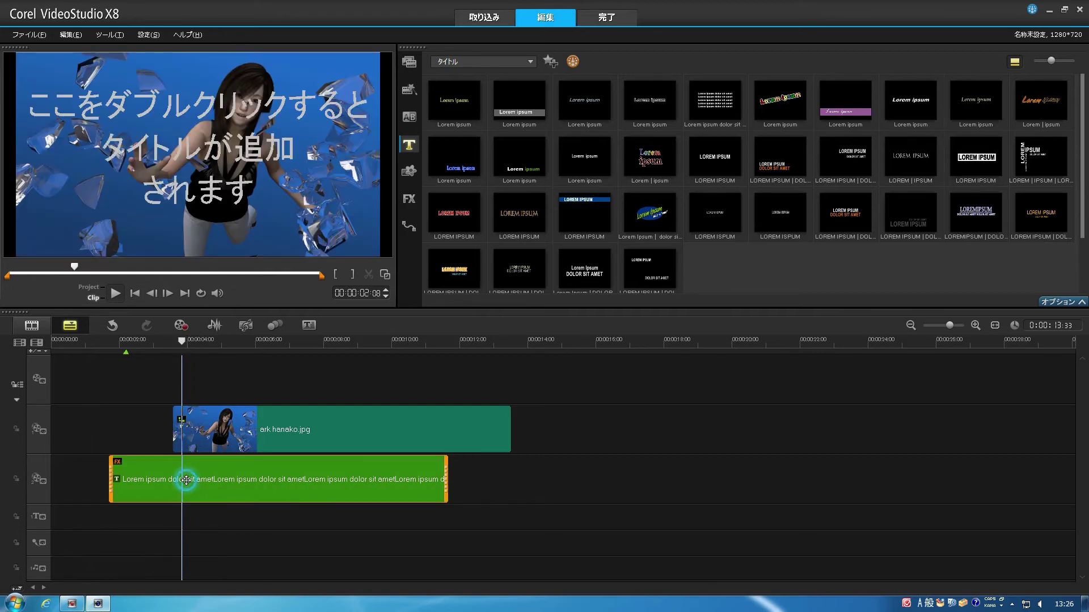
drag(180, 337, 221, 340)
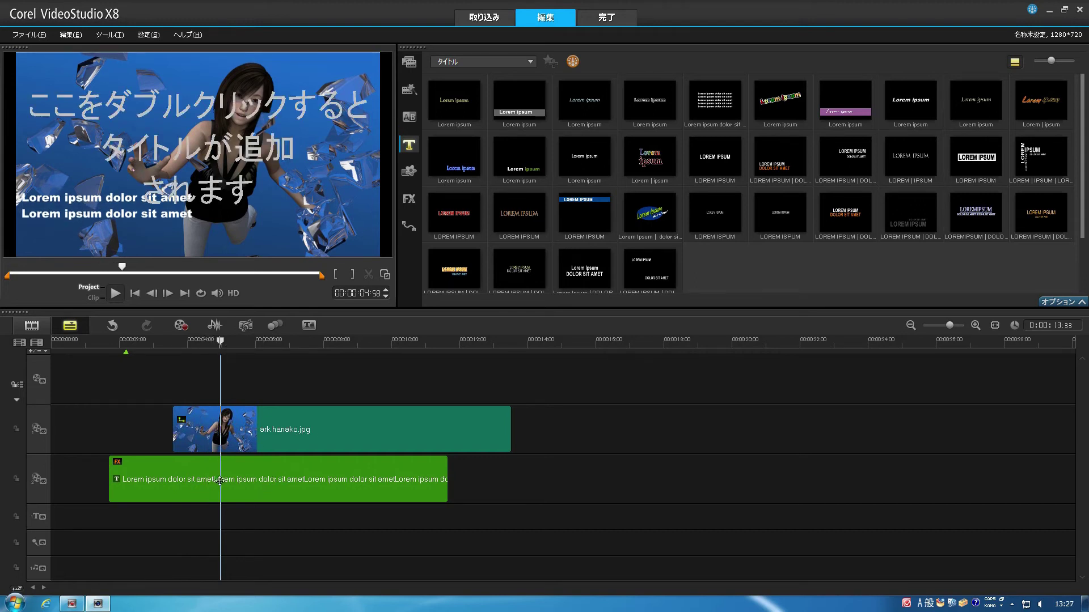
- Move the title clip to start close to the beginning of the timeline and extend its end to about 00:00:15:51
drag(220, 481, 173, 477)
drag(193, 340, 314, 358)
click(400, 482)
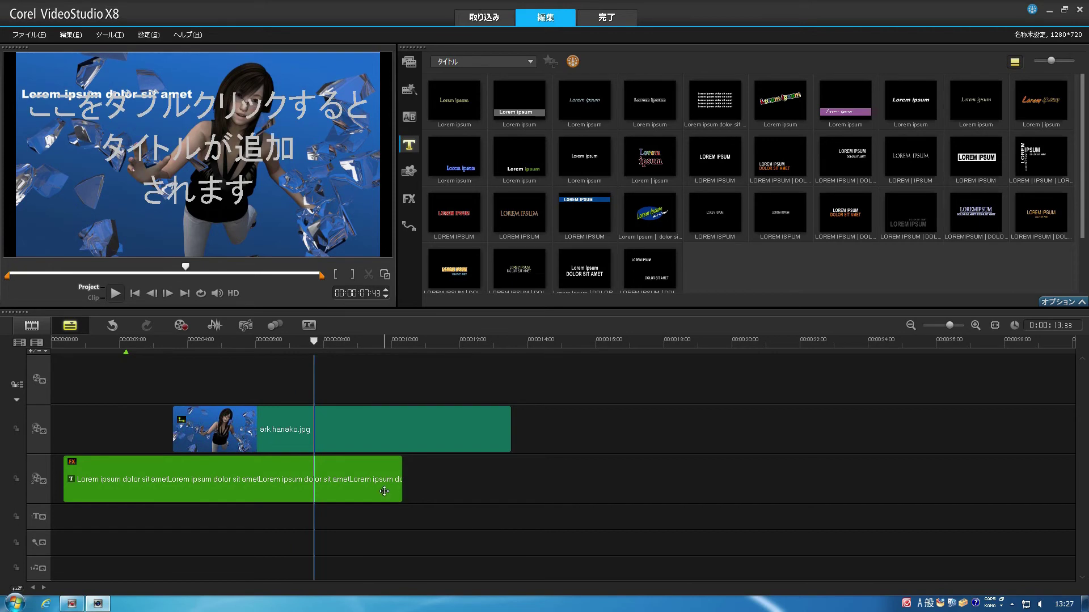
drag(399, 484, 590, 493)
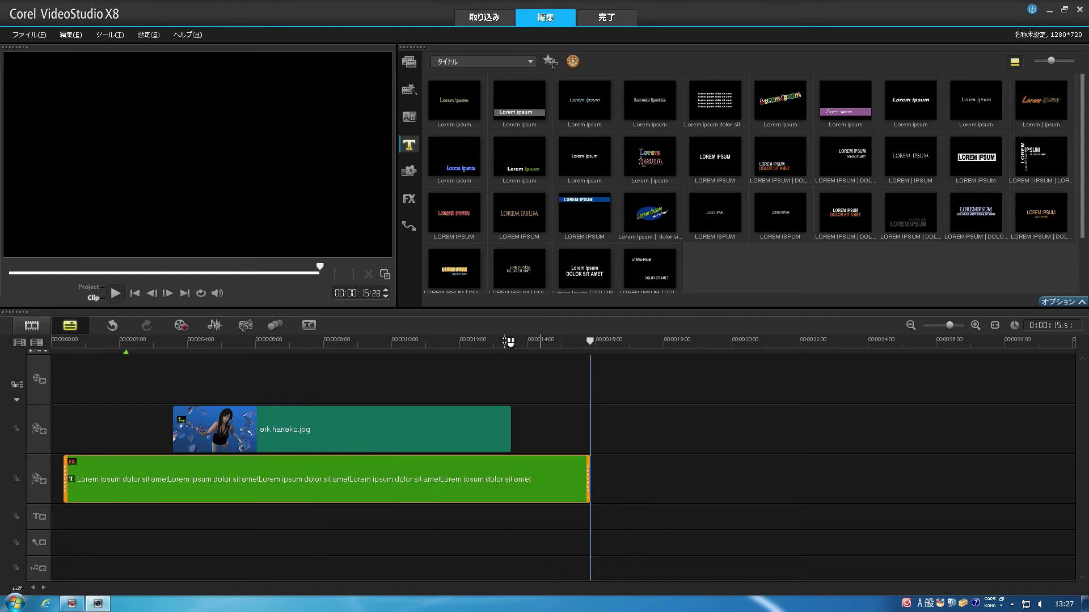
- Extend the title clip's end to about 00:00:16:31 and scrub to check when the text appears and disappears
drag(509, 341, 477, 343)
click(547, 465)
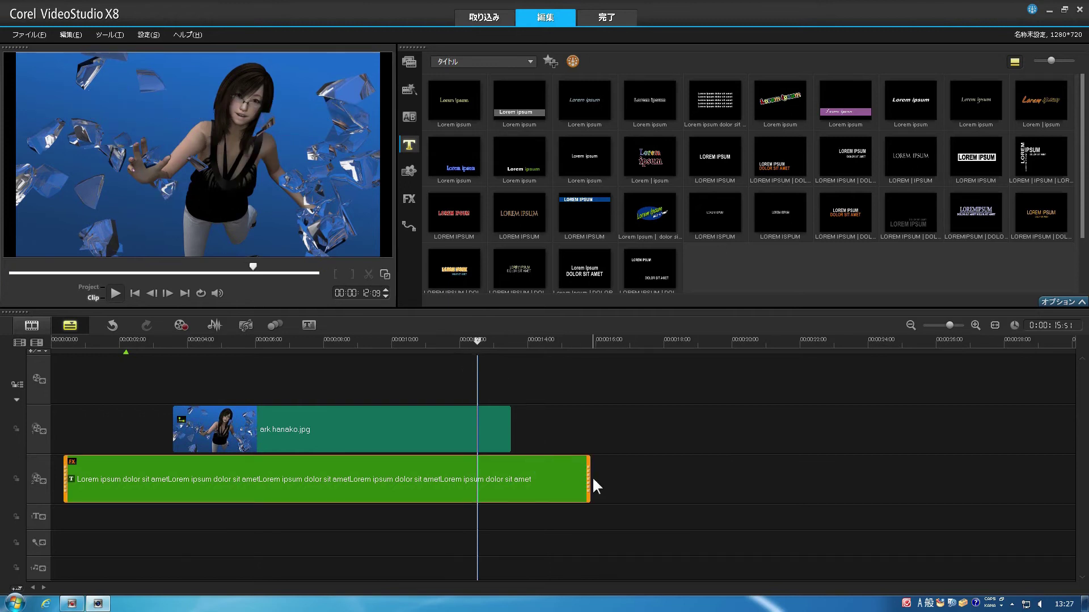
drag(588, 479, 613, 483)
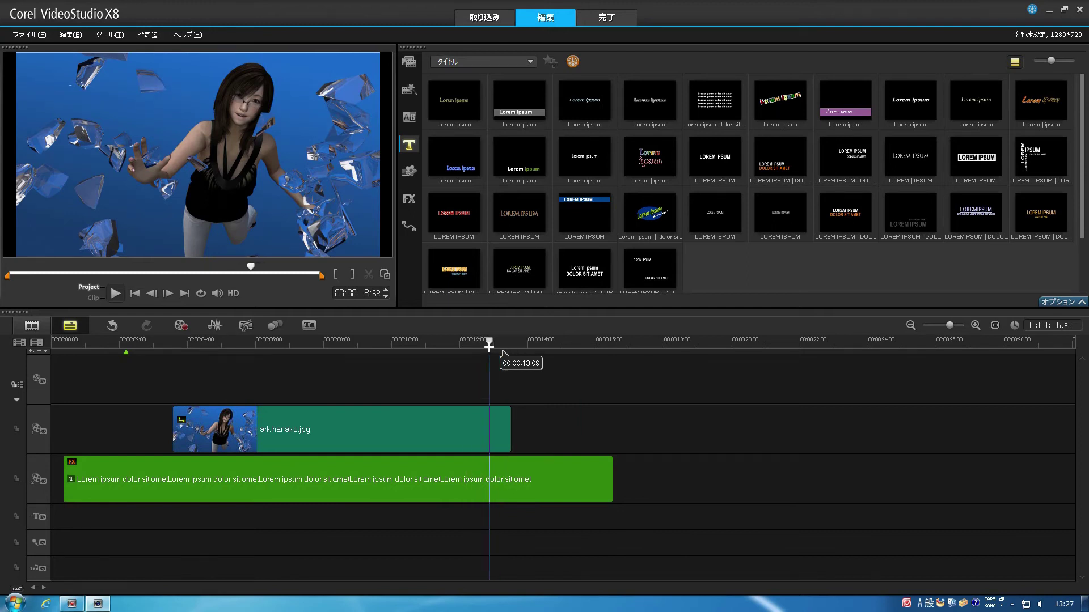
drag(502, 353, 225, 353)
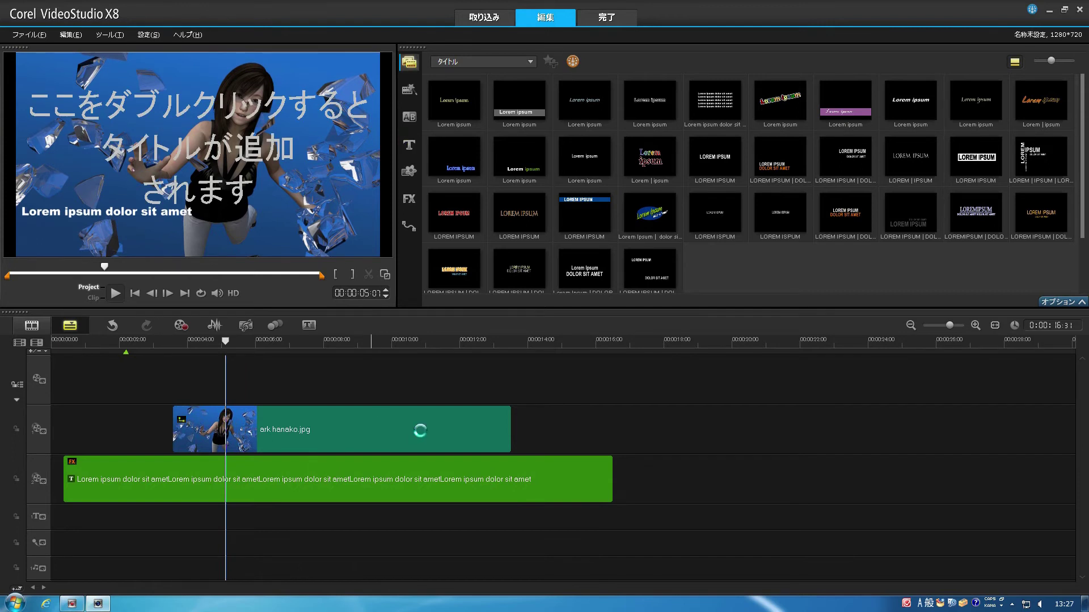
- Move the photo clip to start at about 00:00:05:57 and extend the title clip's end to about 00:00:18:02
click(420, 431)
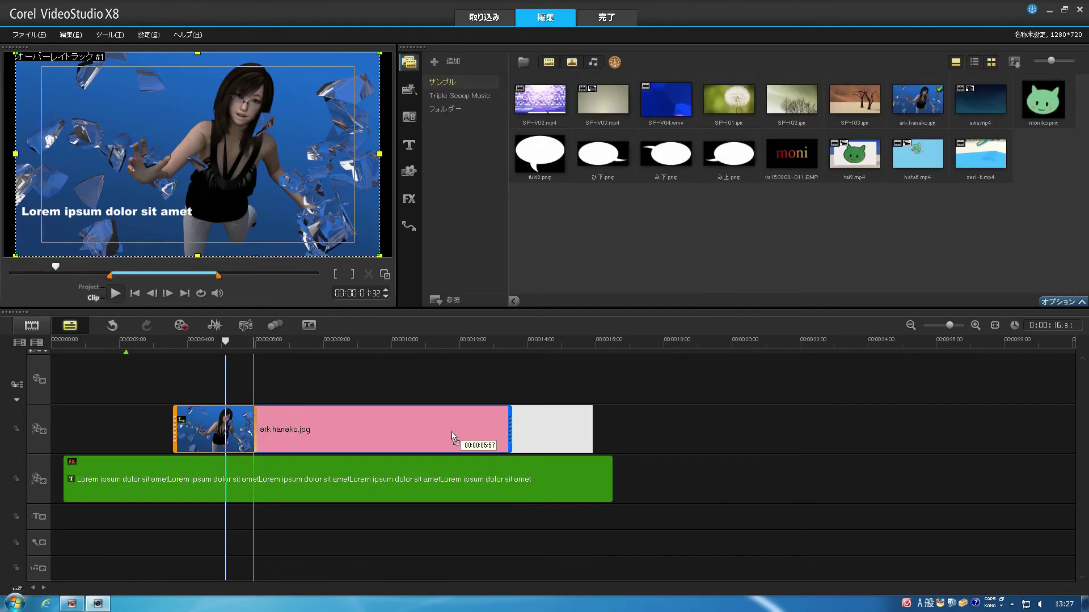
drag(451, 431, 450, 432)
click(610, 486)
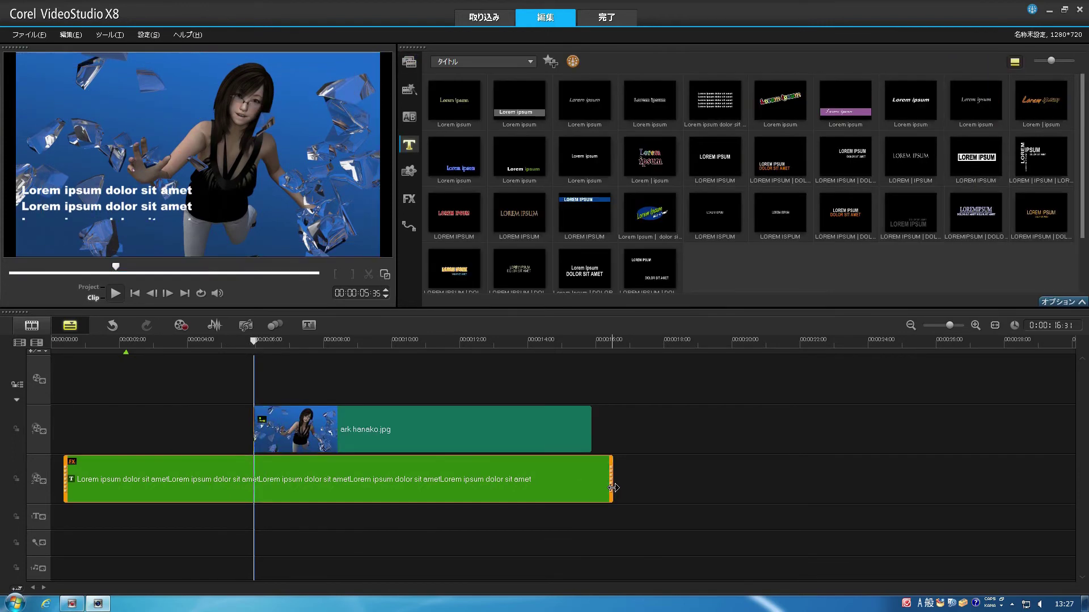
drag(613, 487, 663, 487)
- Move the photo clip back to start just before the 4-second mark and scrub to about 00:00:13:36 to check the text
click(531, 422)
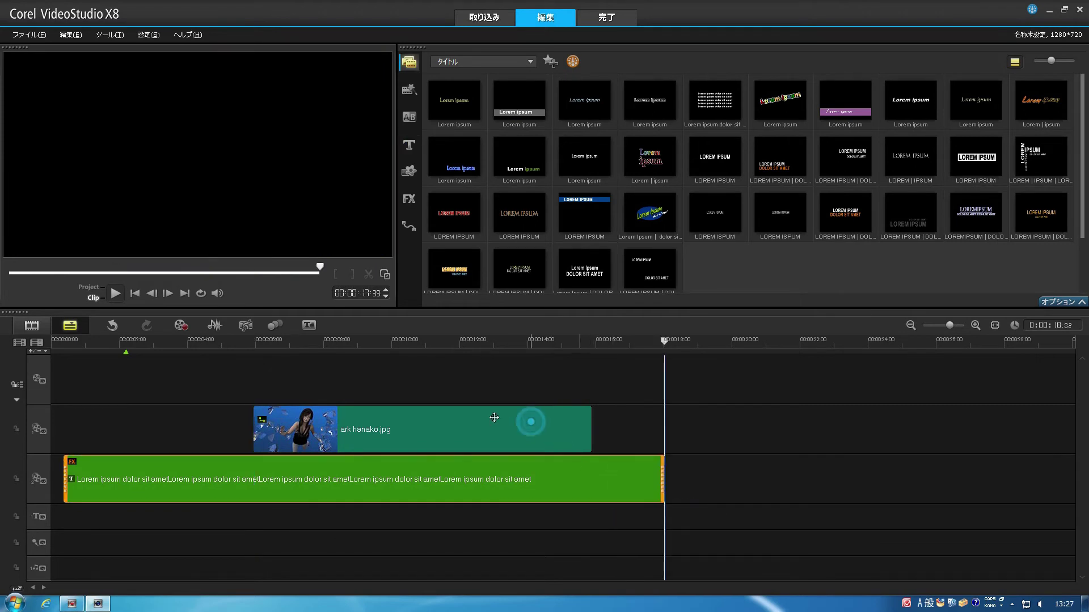
drag(486, 422, 461, 437)
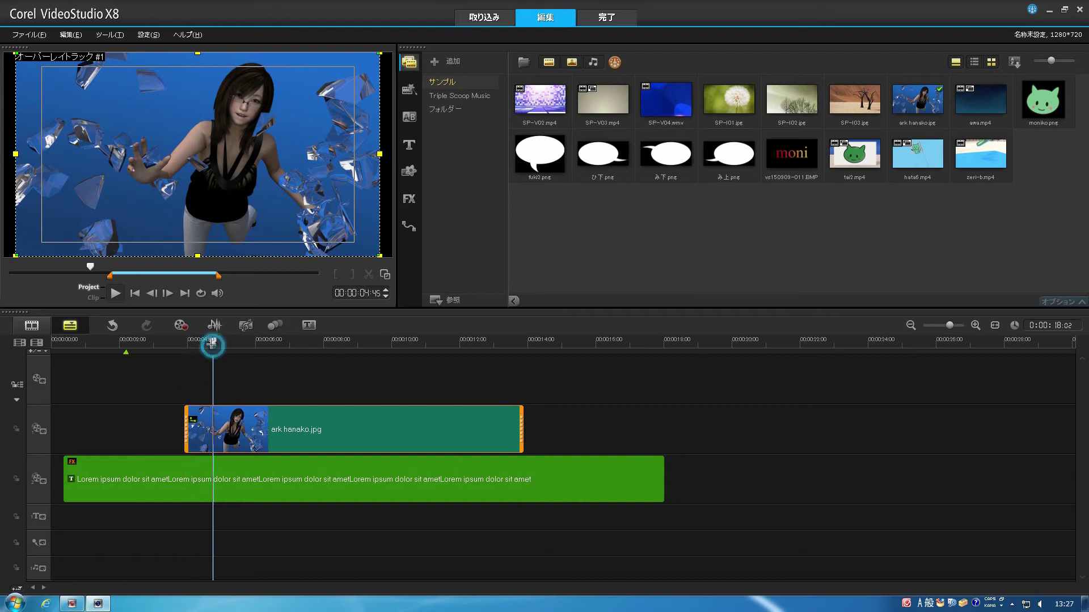
drag(212, 339, 513, 378)
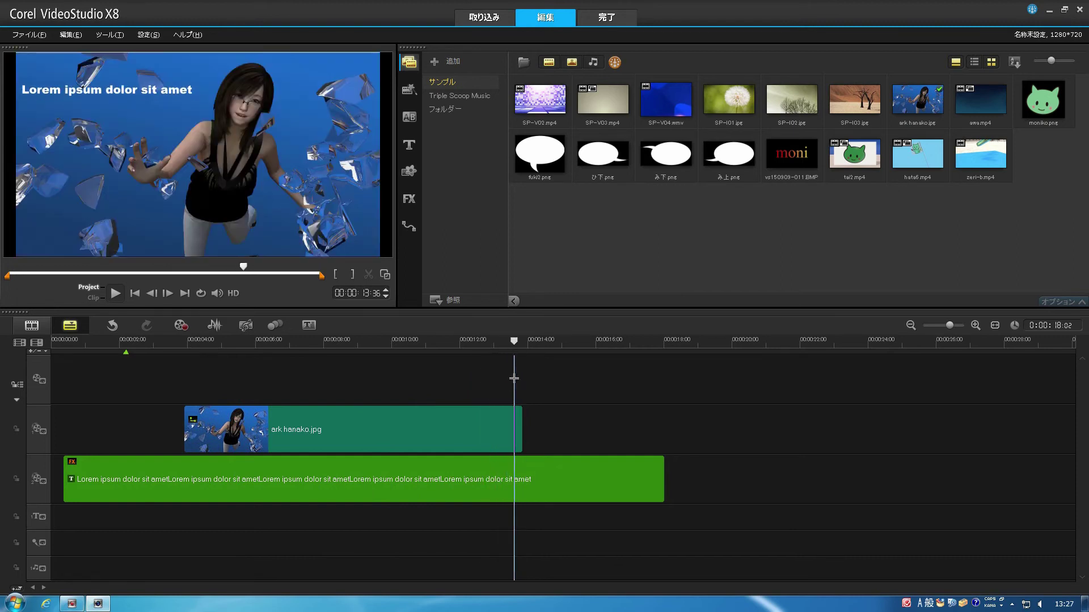
- Extend the title clip's end to about 00:00:20:48, move the photo clip to start near 00:00:05:30, and check the preview
click(636, 487)
drag(665, 485, 759, 487)
click(463, 418)
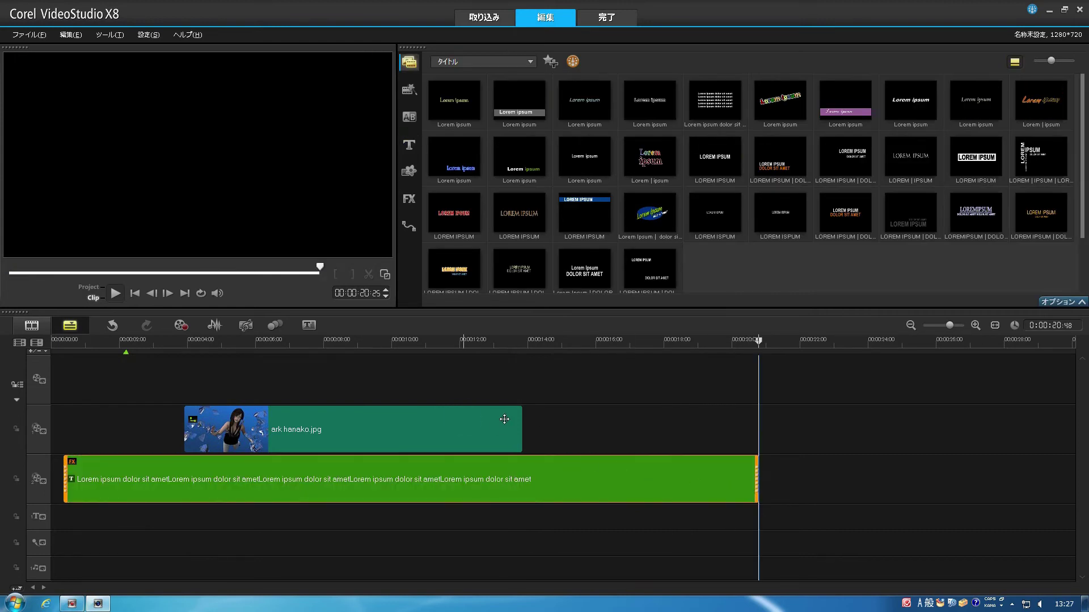
click(459, 410)
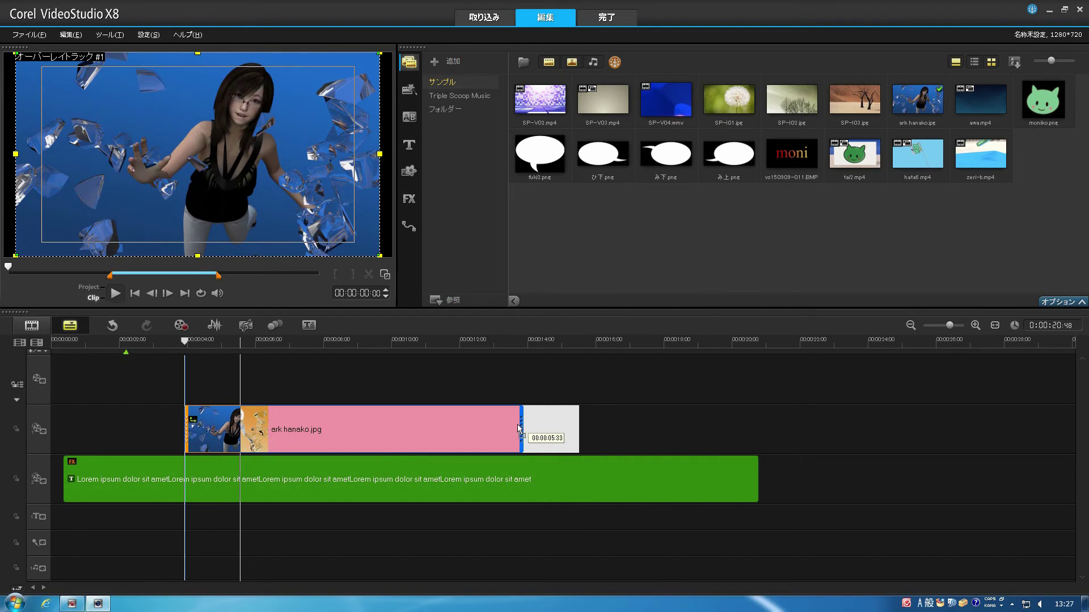
drag(459, 408, 459, 408)
drag(236, 340, 555, 370)
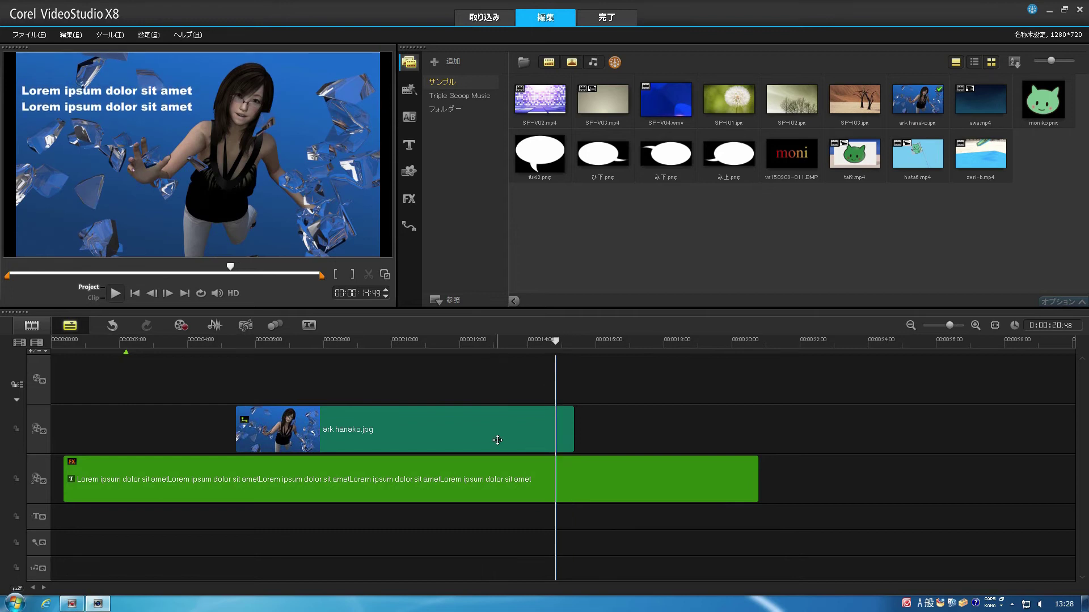
- Adjust the photo clip to start at about 00:00:05:31, just before the first line of text appears
drag(498, 440, 488, 437)
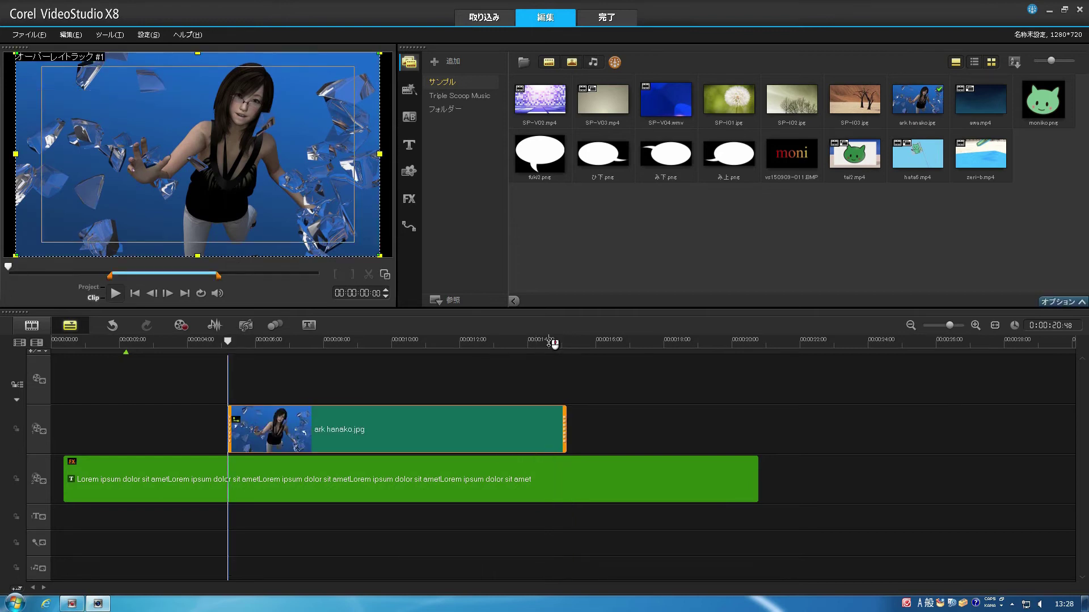
drag(554, 344, 239, 342)
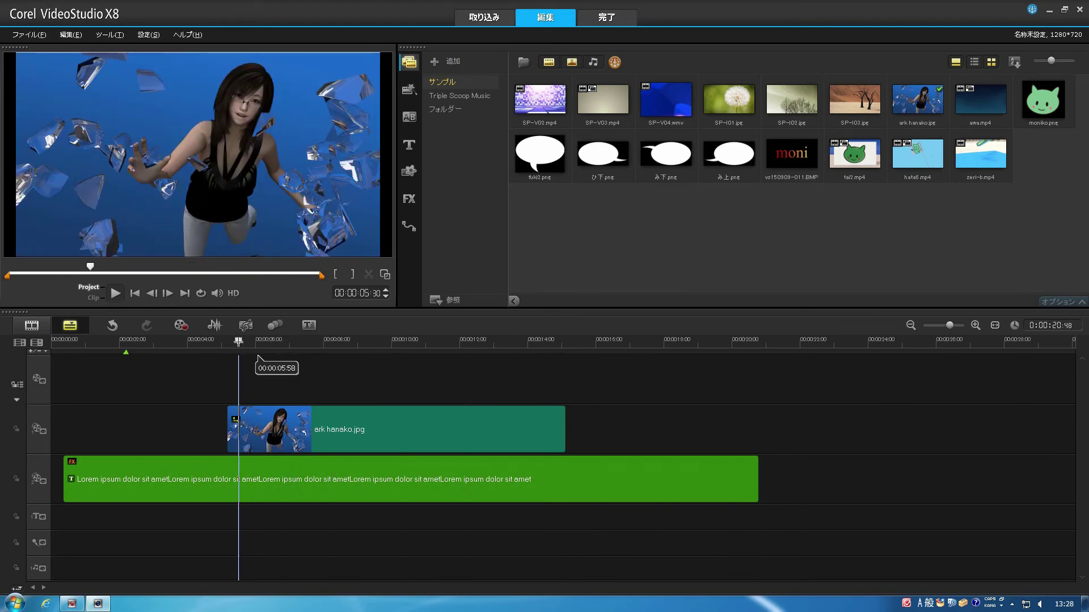
click(316, 435)
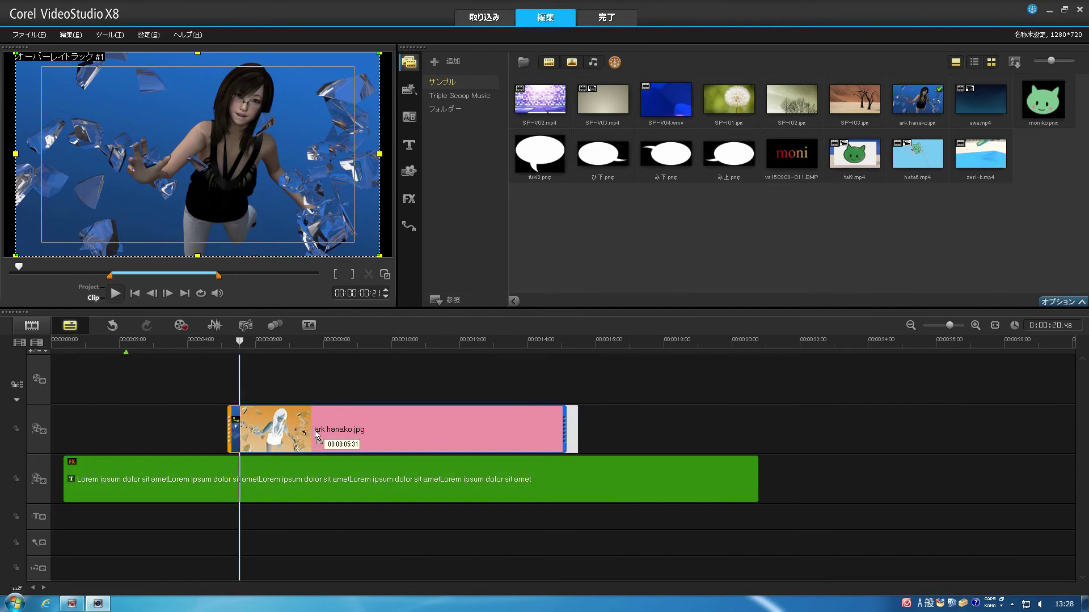
drag(316, 435, 329, 435)
- Check the text near the photo clip's end and shorten the title clip to end at about 00:00:20:16
key(space)
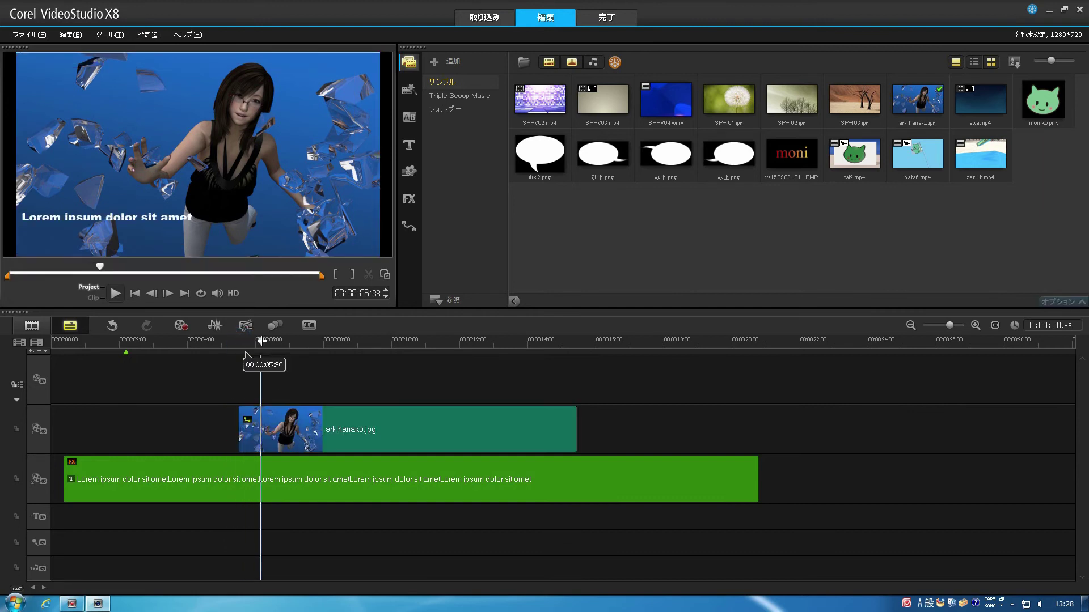
click(453, 347)
drag(453, 347, 562, 370)
click(713, 472)
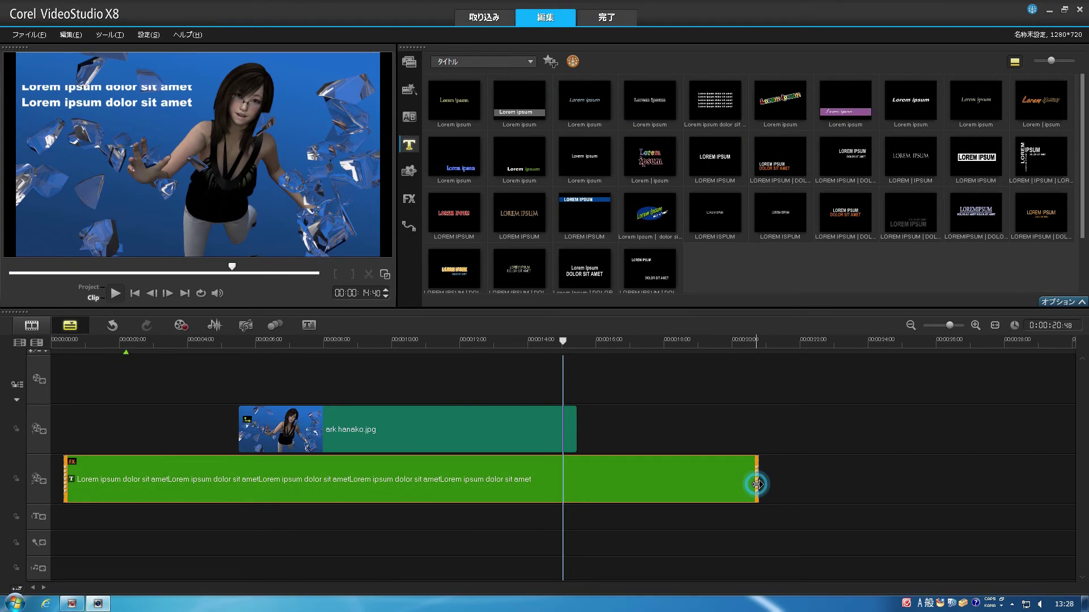
drag(757, 485, 740, 486)
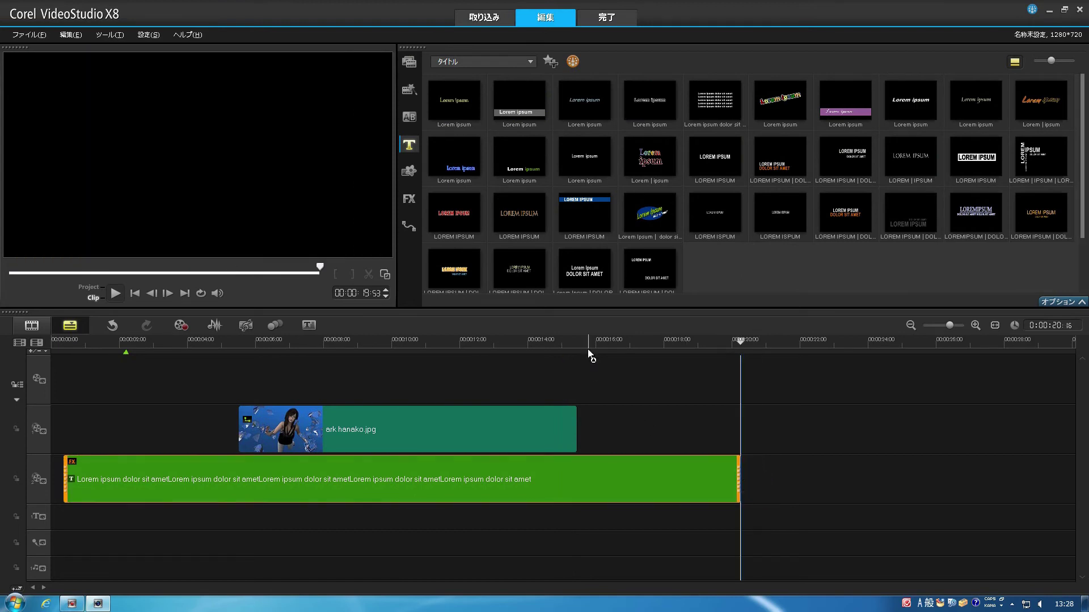
- Check the text at the photo clip's end and shorten the title clip to end at about 00:00:19:38
mouse_move(590, 355)
mouse_down()
mouse_move(236, 350)
mouse_move(583, 361)
mouse_up()
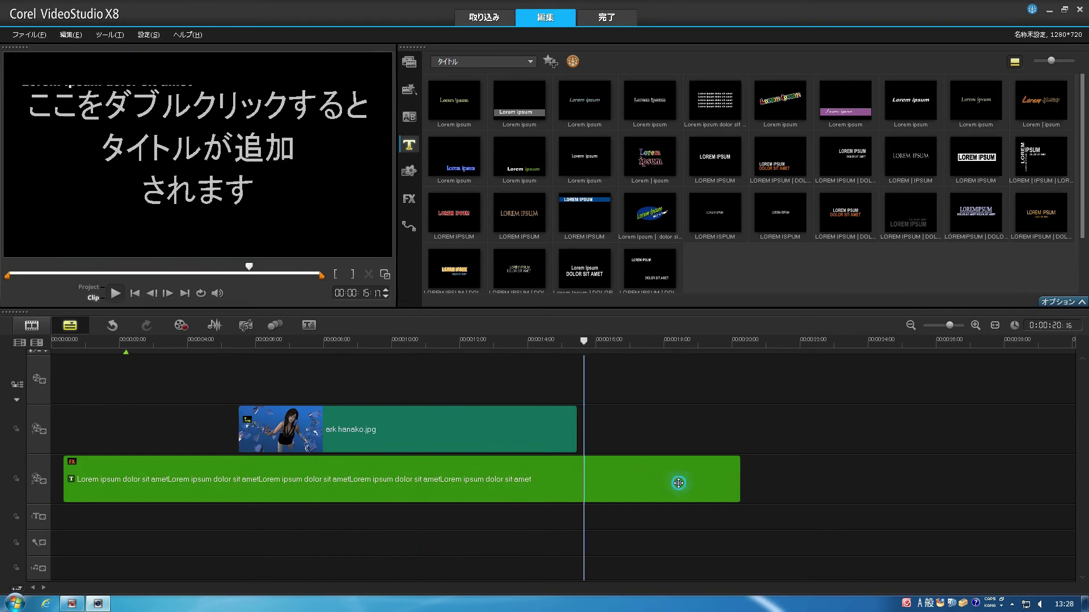
click(678, 483)
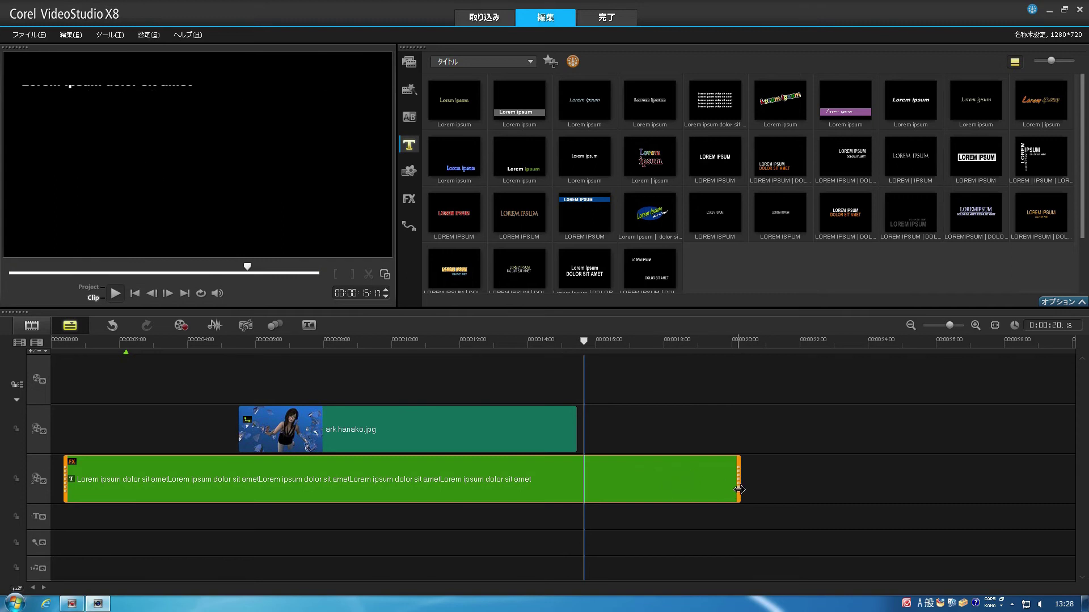
drag(739, 489, 718, 489)
- Move the photo clip to start at about 00:00:05:18 and check the text around both of its ends
click(569, 341)
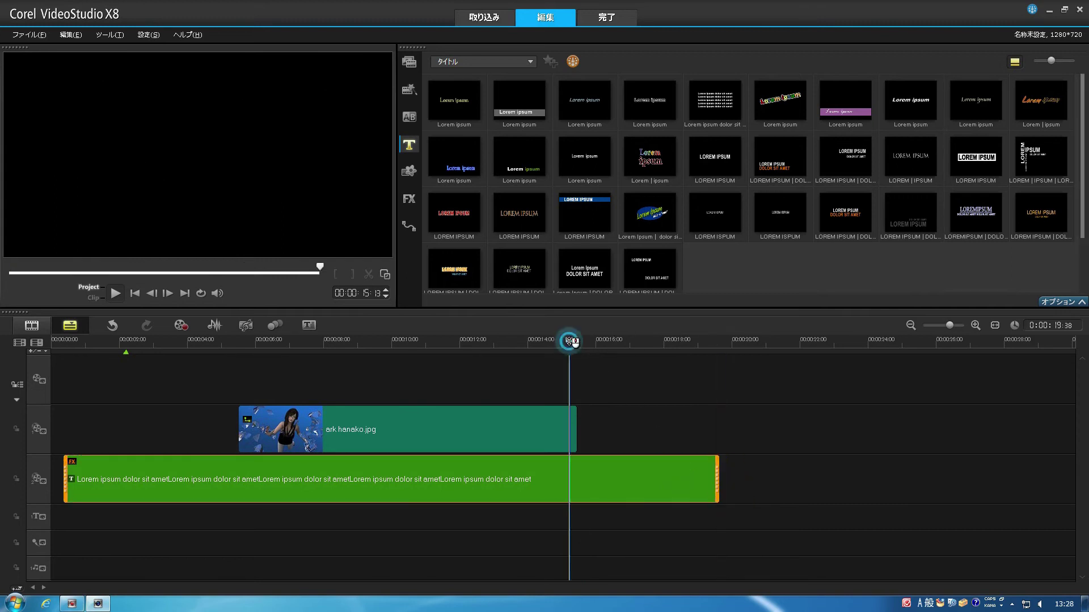
drag(564, 340, 566, 365)
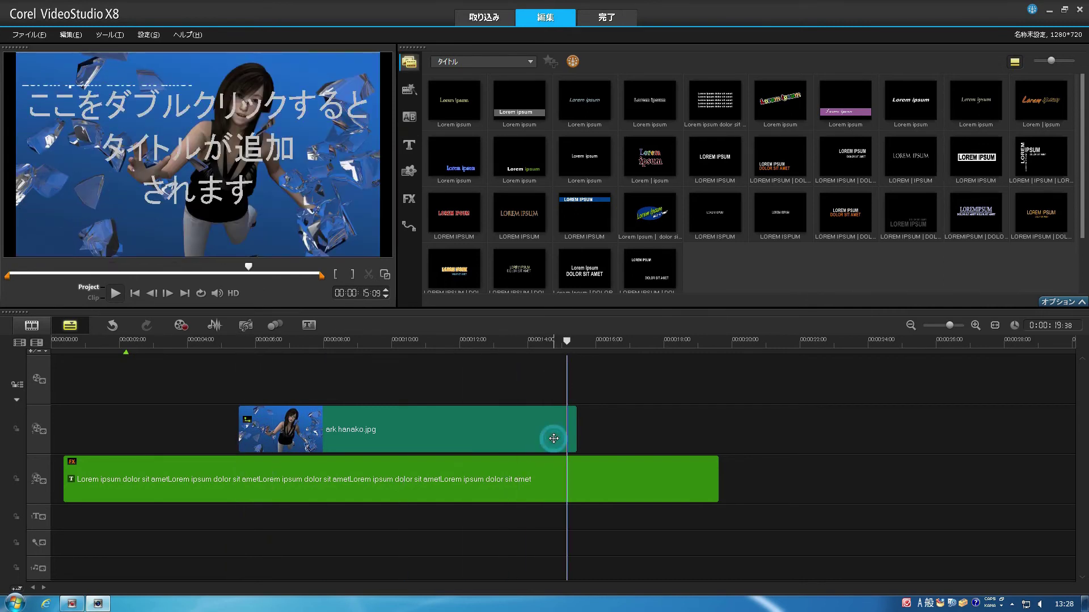
drag(547, 435, 546, 436)
drag(544, 342, 364, 377)
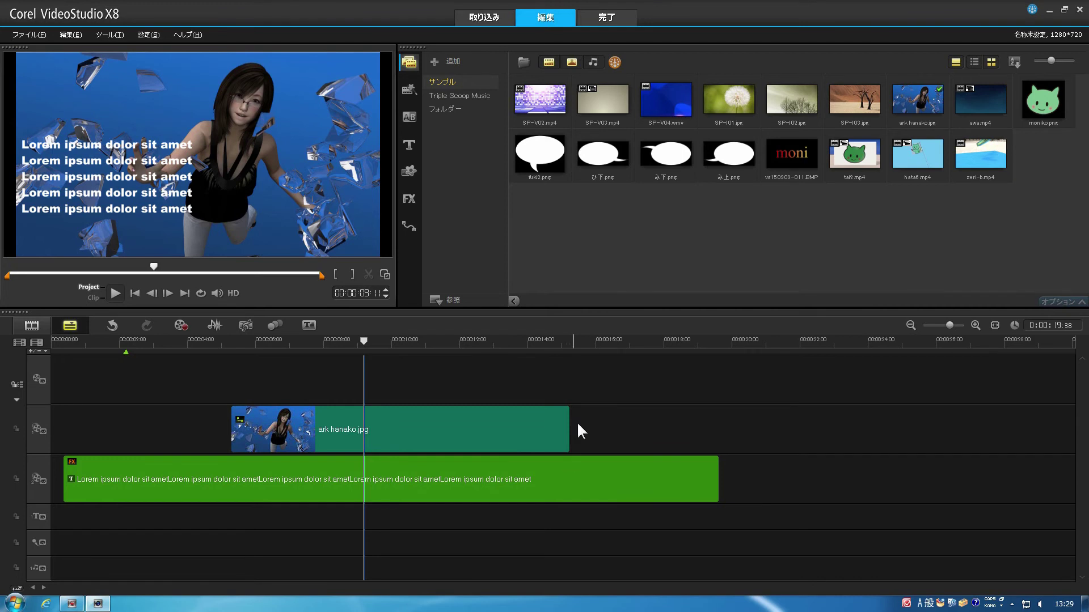
click(227, 340)
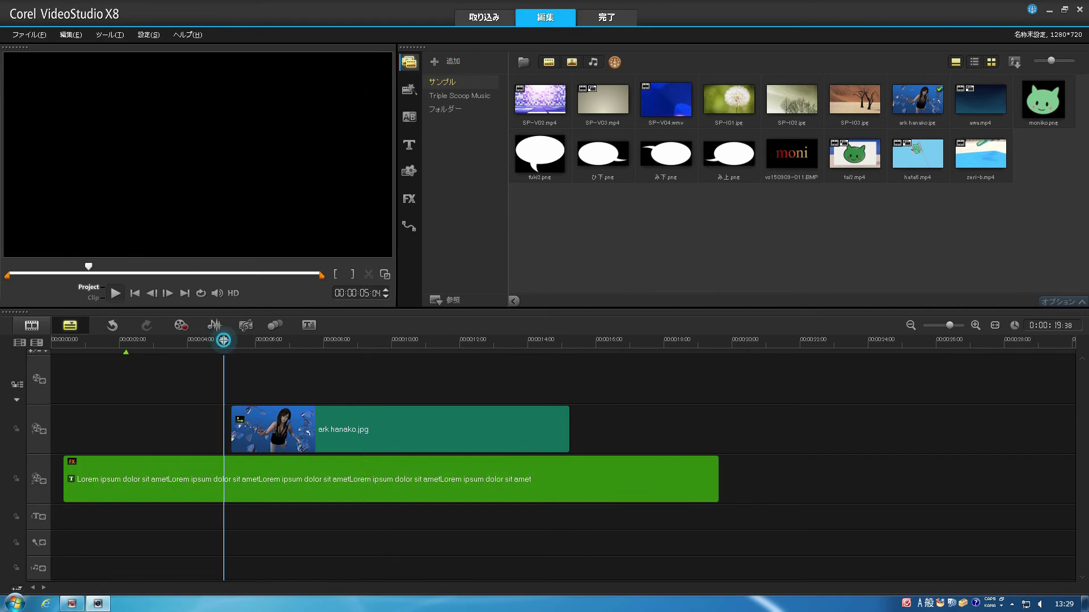
drag(227, 340, 231, 340)
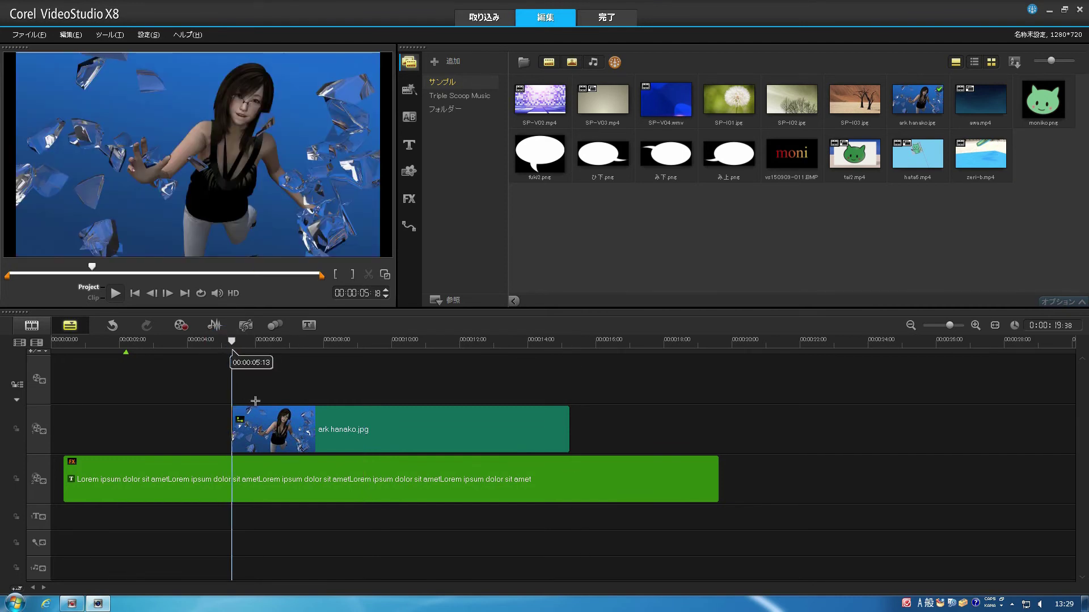
- Convert the scrolling title clip on the second overlay track to an animation
click(445, 495)
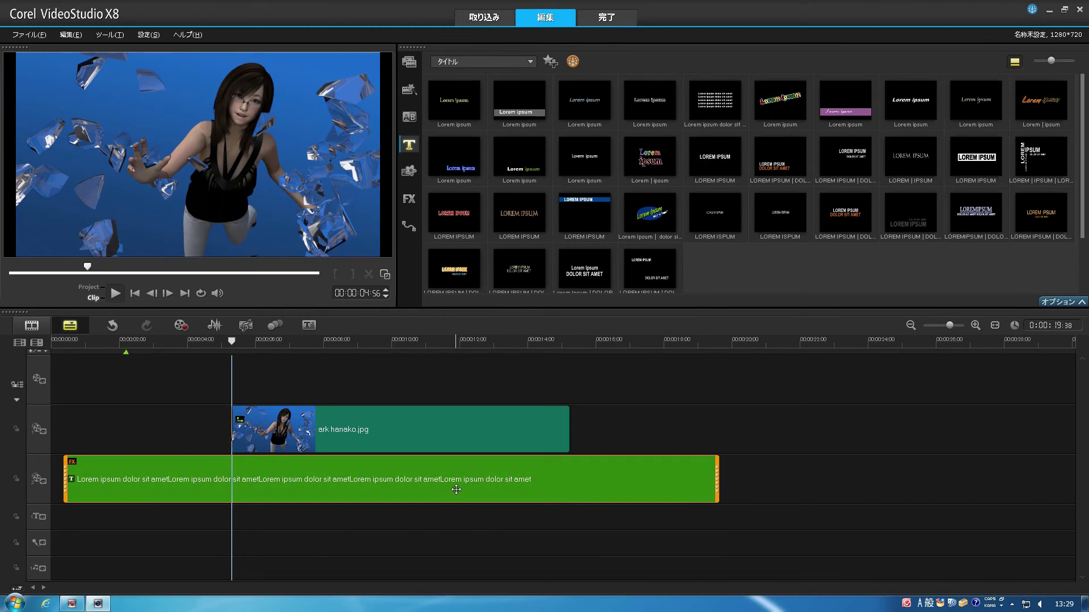
right_click(481, 486)
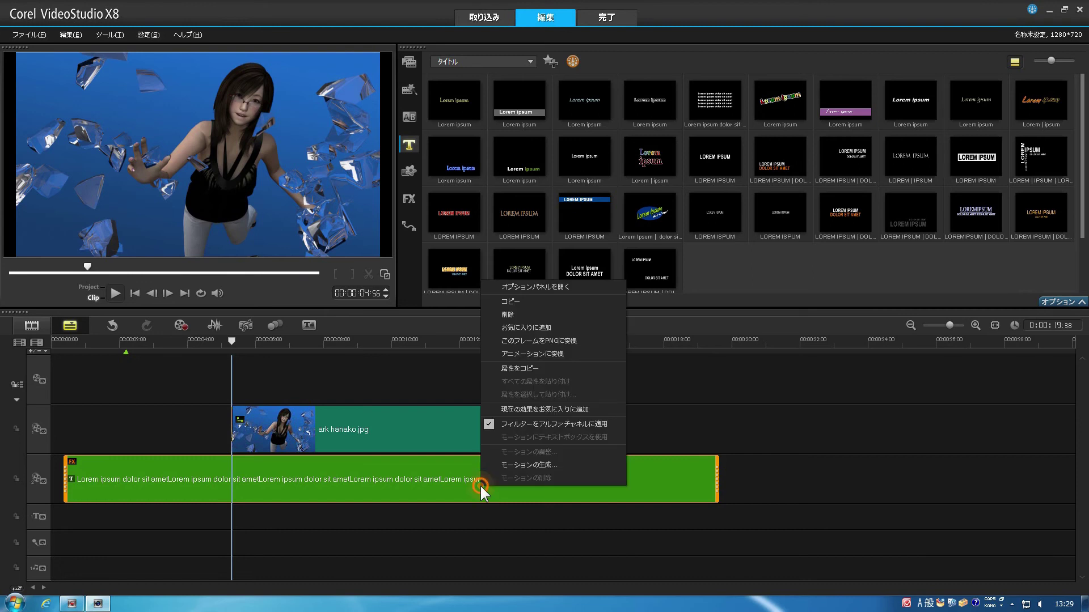
click(526, 353)
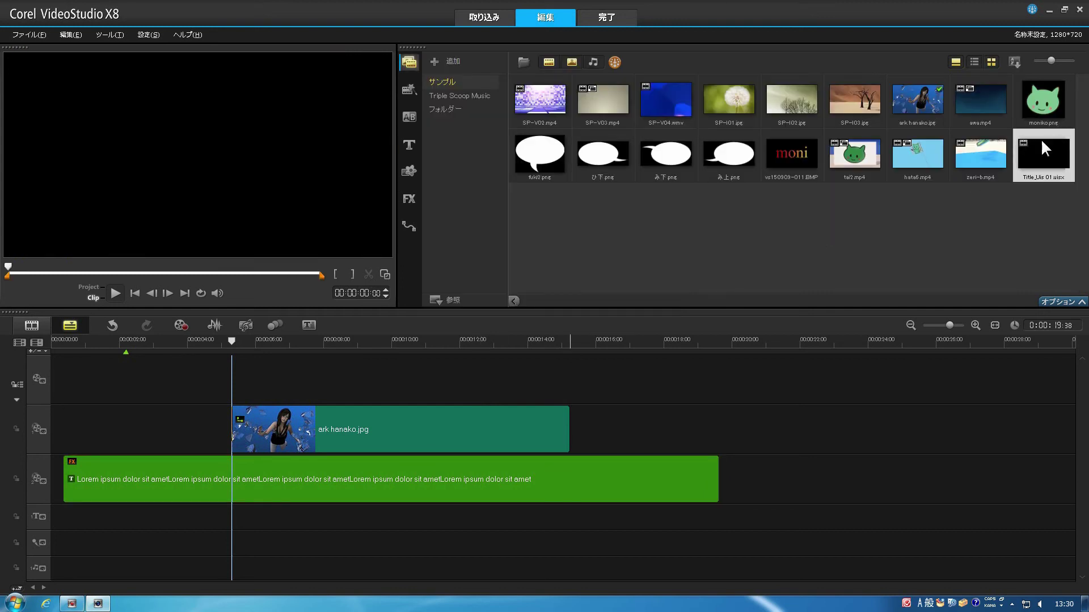
- Move the original title clip to start at about 22 seconds and move the photo clip to the start of the main video track
drag(123, 481, 863, 499)
click(448, 429)
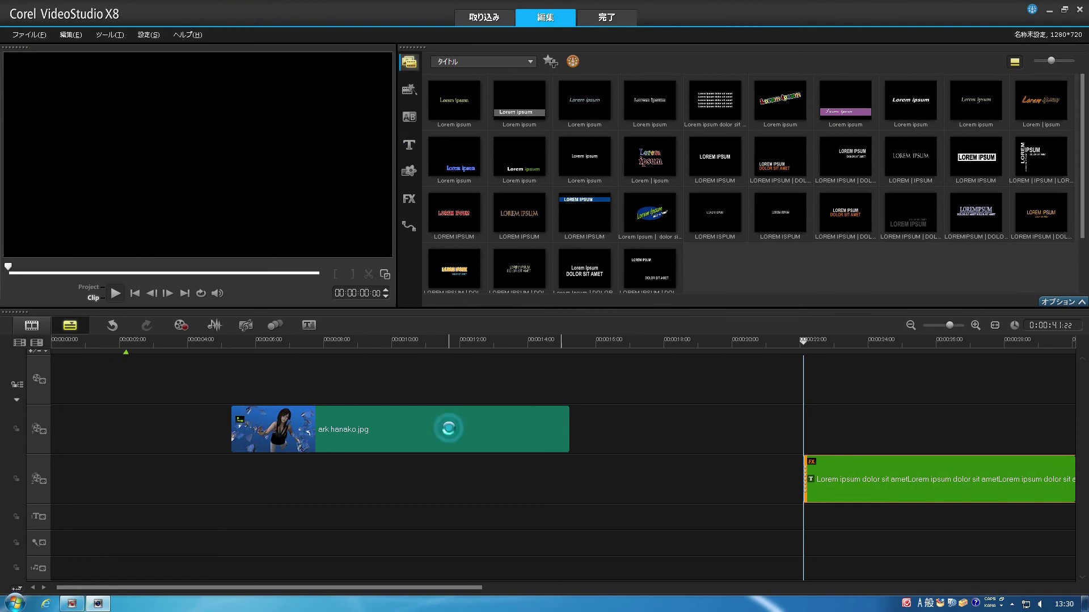
drag(267, 371, 301, 374)
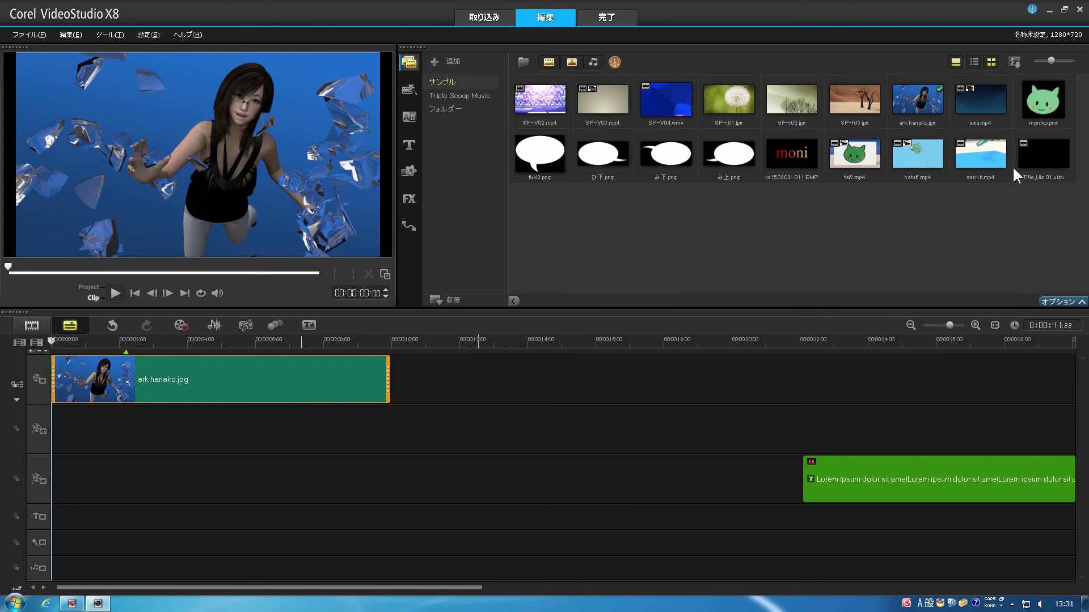
- Place Title_Uis 01.uisx at the start of the first overlay track and split it just before the 5-second mark
click(1026, 154)
drag(1028, 161, 203, 436)
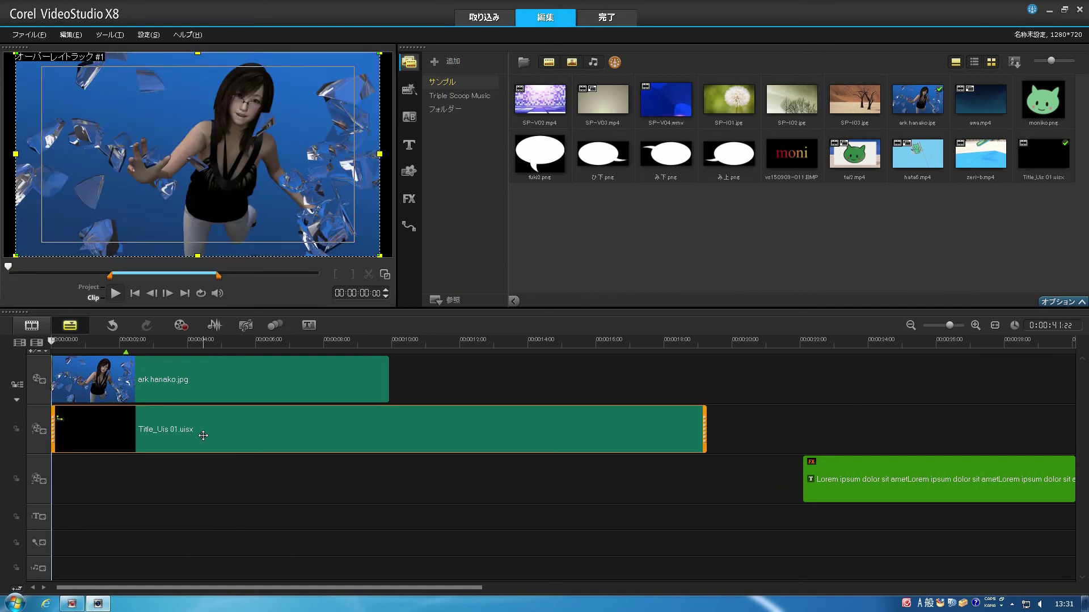
drag(165, 340, 220, 340)
click(219, 437)
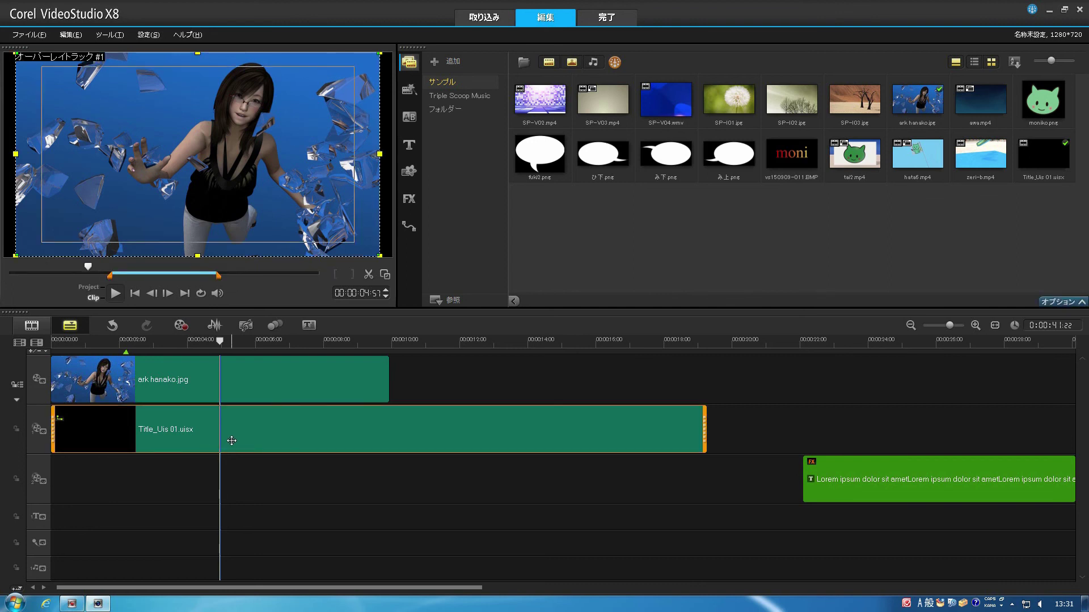
key(s)
- Trim the end of the second Title_Uis 01.uisx segment to about 00:00:15, where the text has scrolled out
click(224, 339)
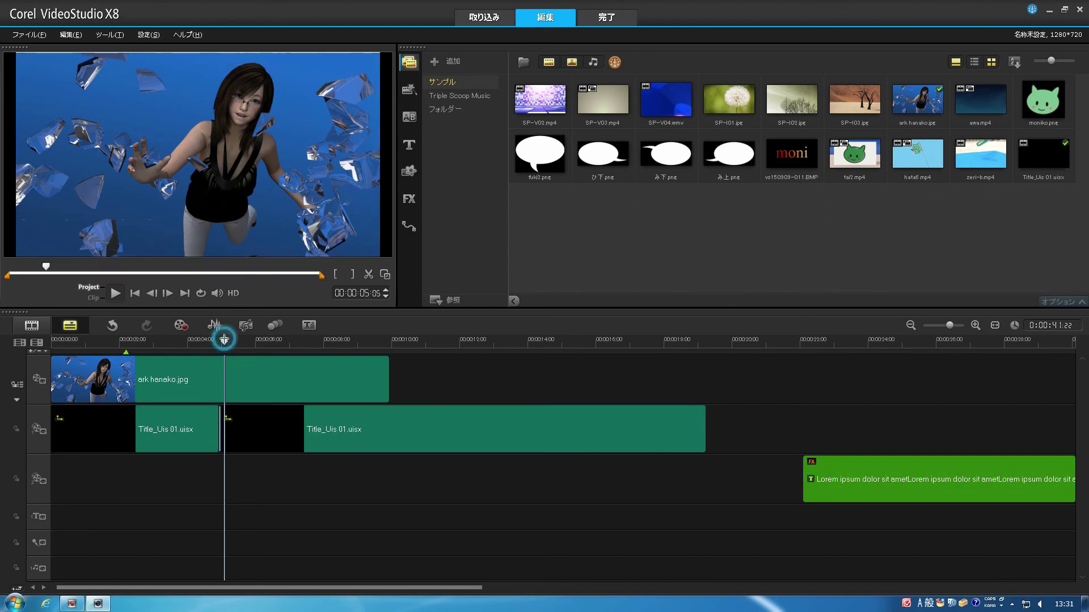
drag(224, 339, 563, 338)
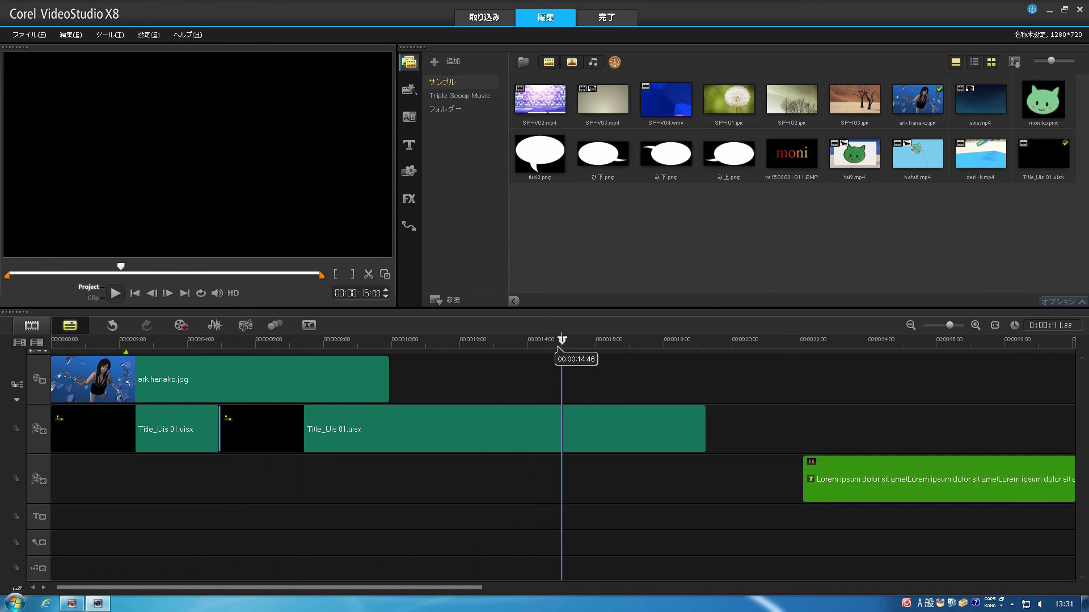
click(689, 430)
drag(704, 430, 567, 468)
drag(564, 339, 543, 338)
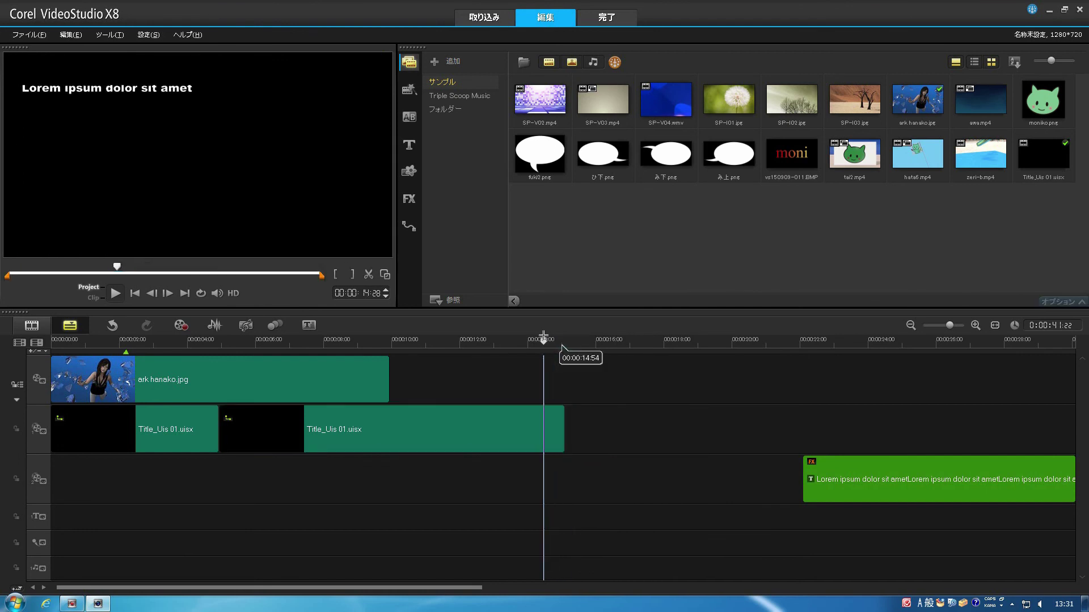
- Delete the first Title_Uis 01.uisx segment and move the remaining one to the start of the first overlay track
click(174, 442)
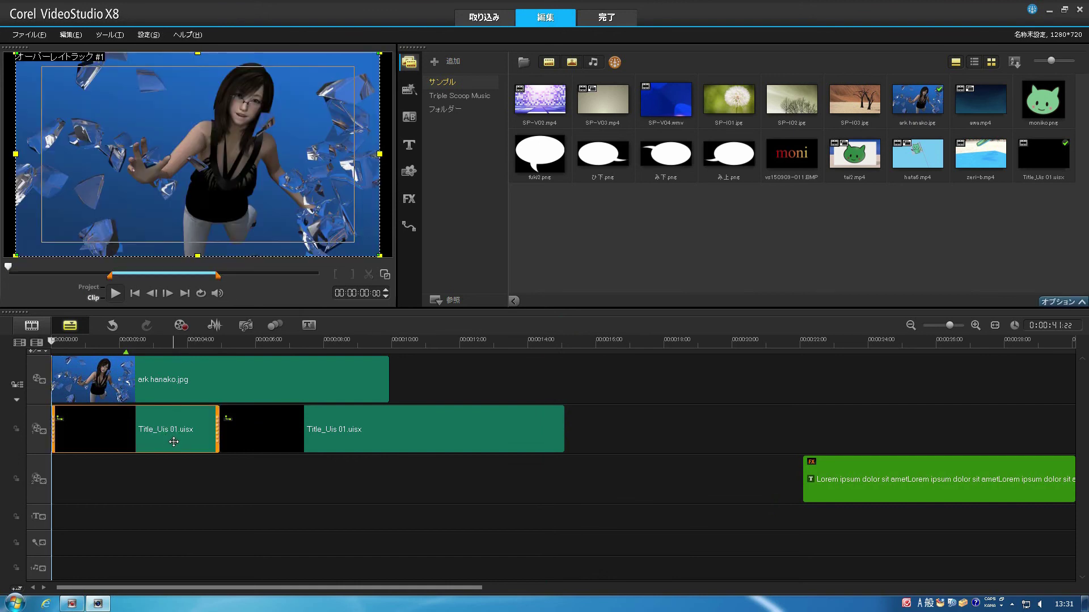
key(Delete)
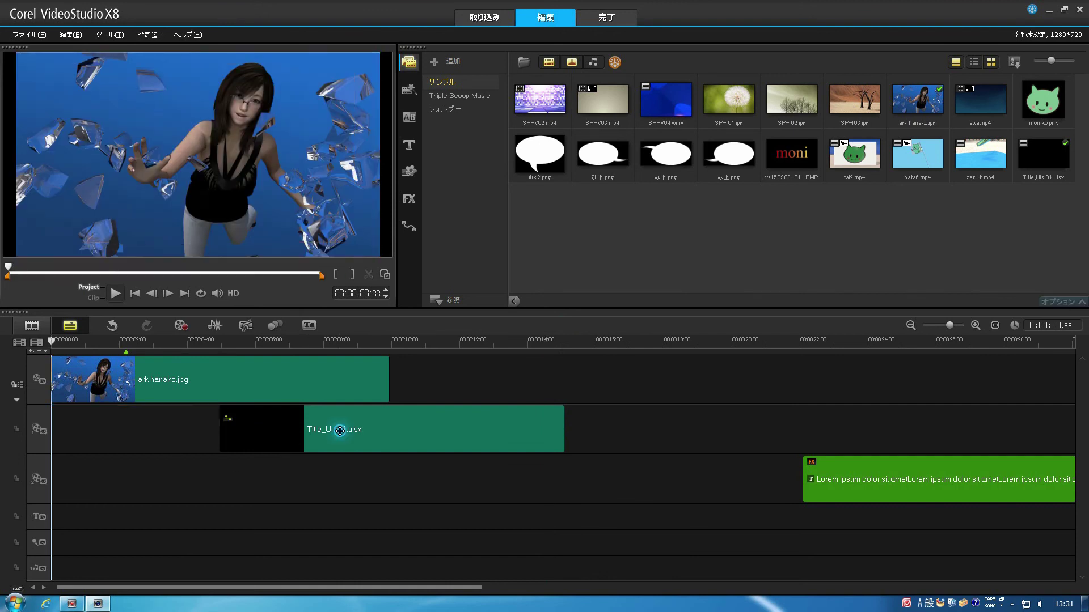
drag(340, 431, 172, 451)
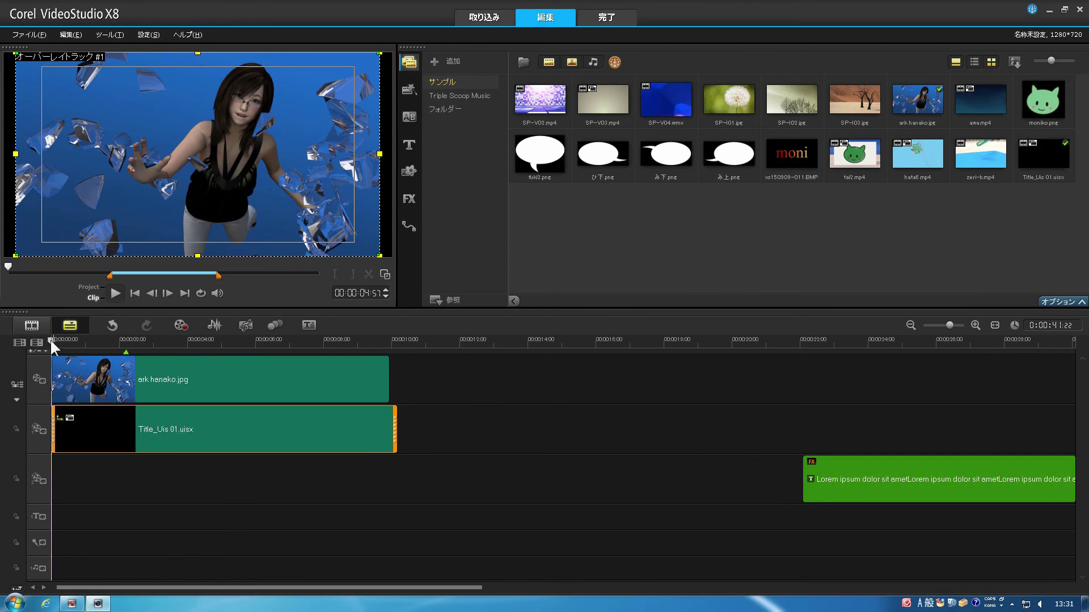
- Trim the animated title's start closer to the first line of text and its end to match the photo clip's end
drag(50, 338, 60, 341)
click(59, 430)
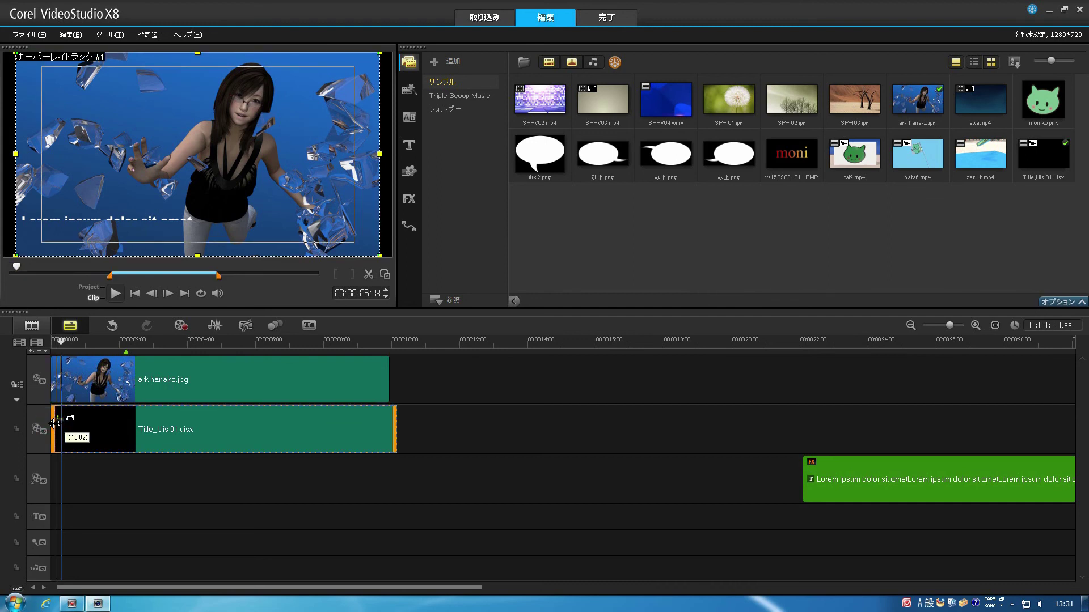
drag(55, 423, 59, 423)
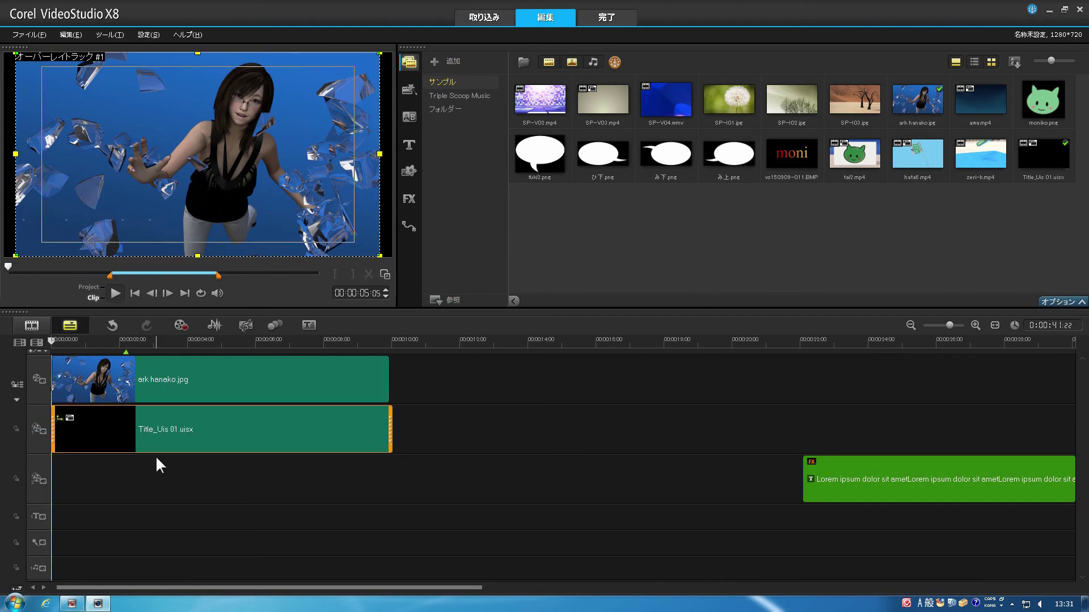
drag(345, 340, 386, 343)
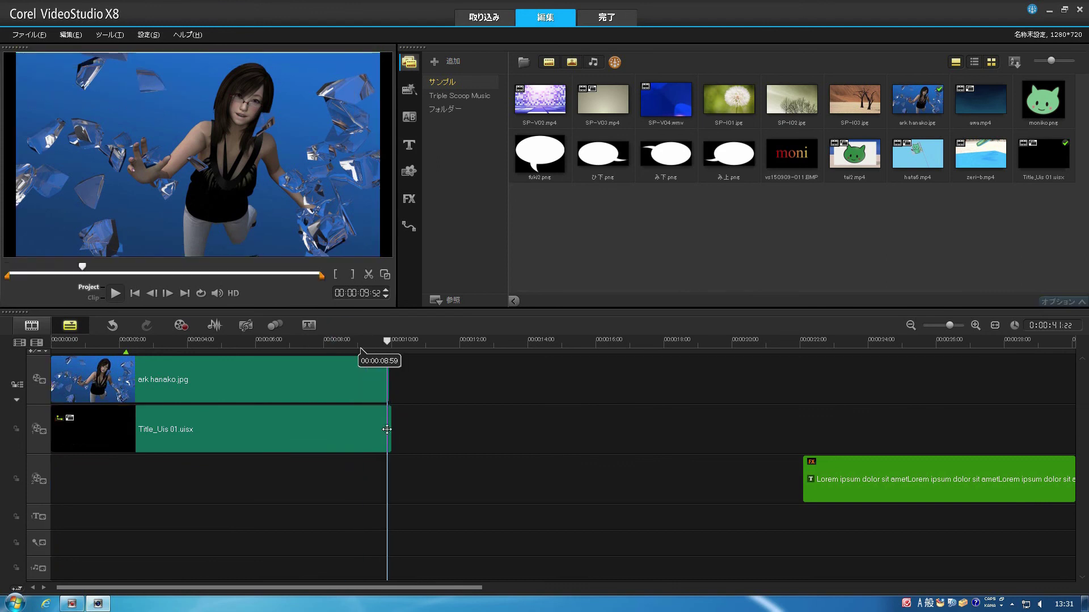
drag(387, 429, 389, 429)
- Play the project from the beginning and scrub through it to check the animated title scrolling over the photo
drag(374, 346, 52, 344)
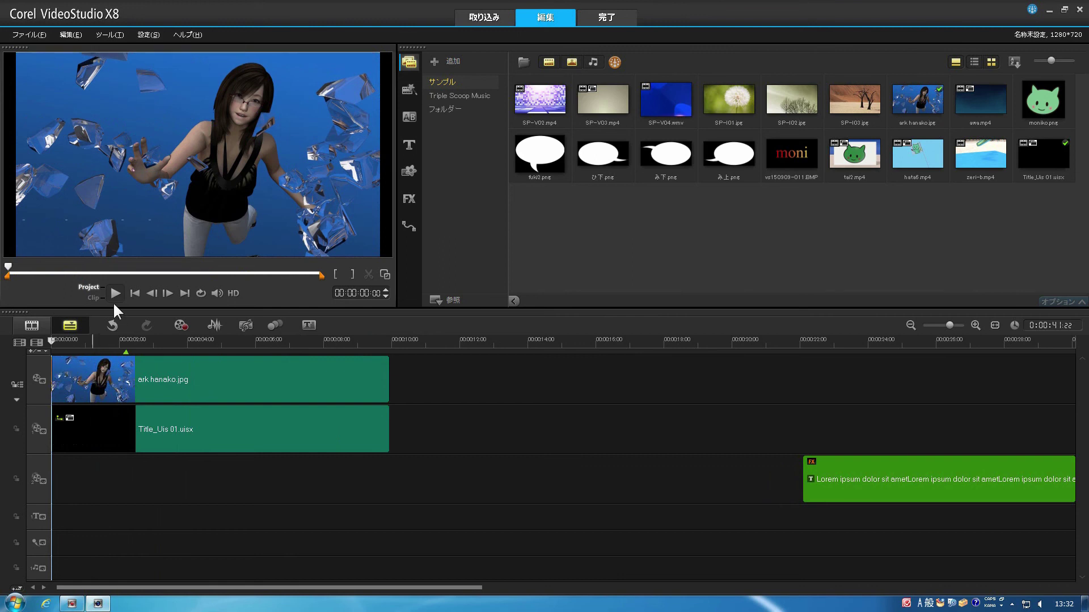
click(115, 293)
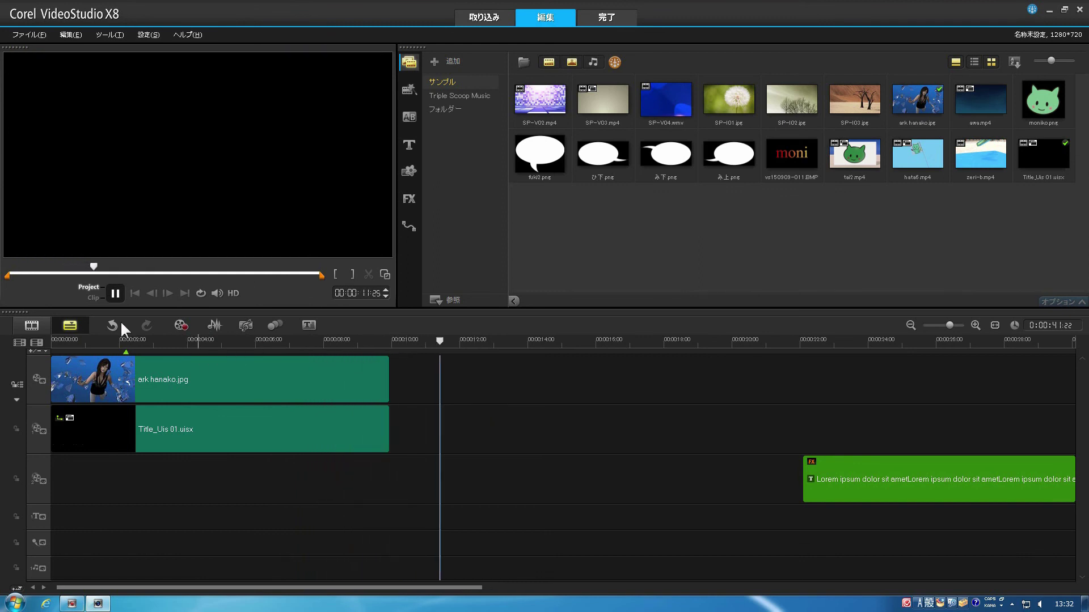
click(115, 293)
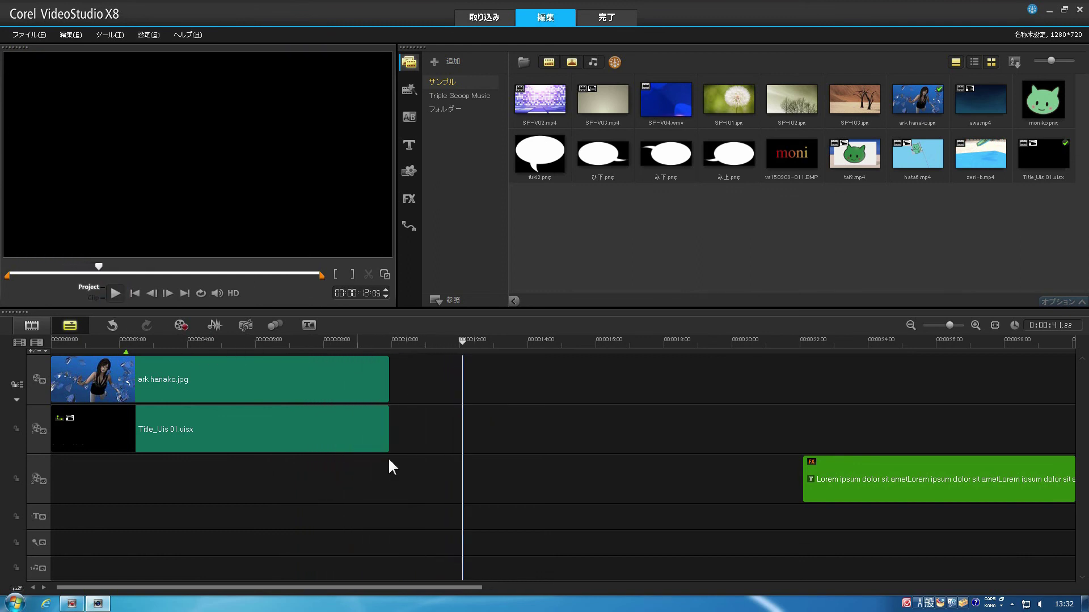
click(252, 345)
drag(256, 347, 180, 344)
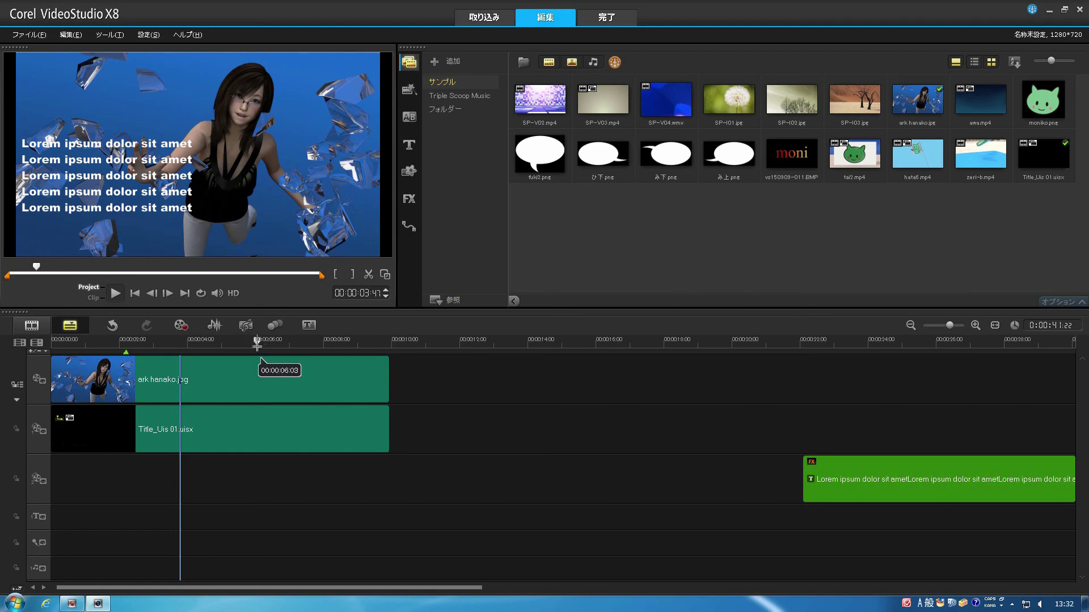
drag(257, 343, 341, 355)
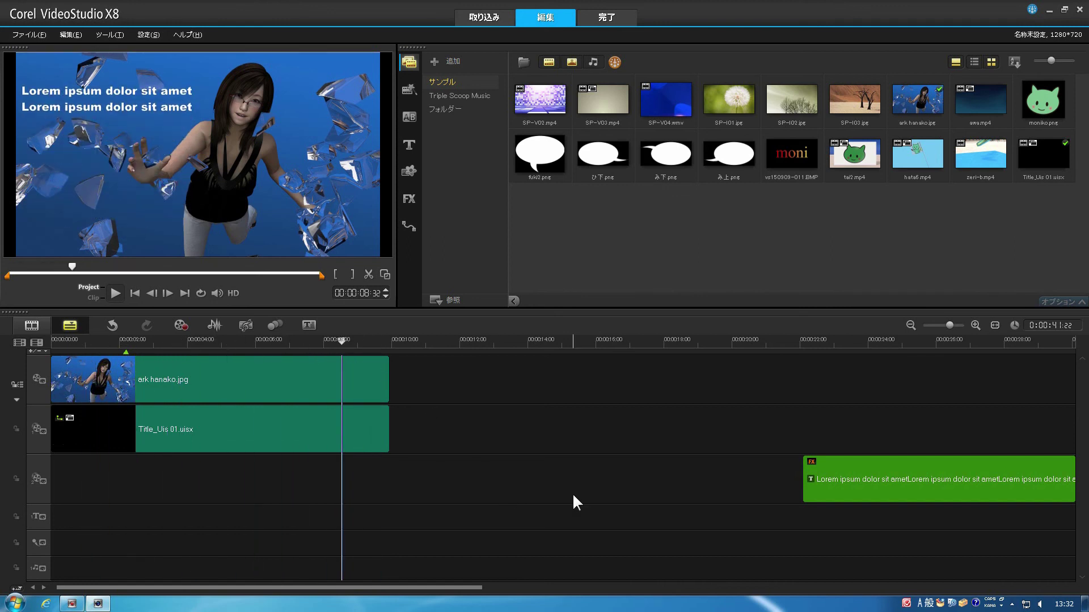